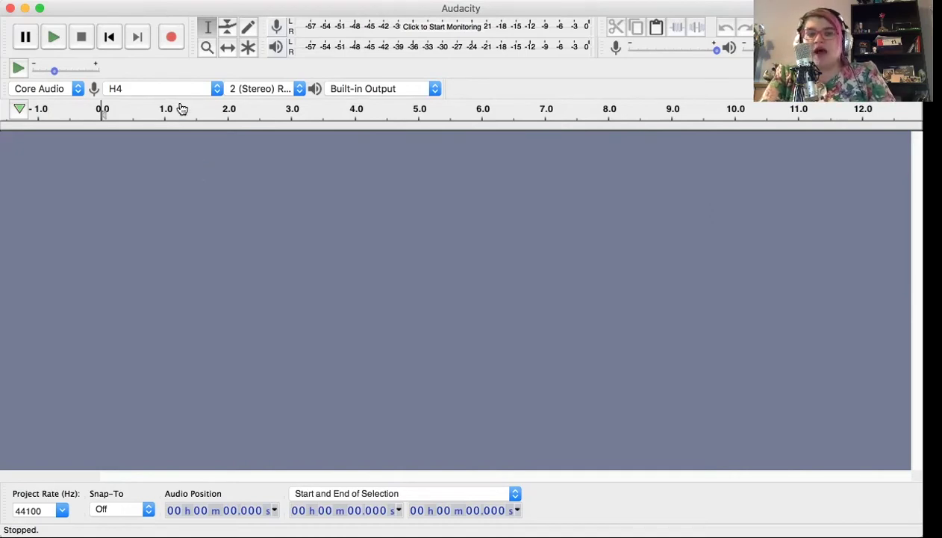
- Keep H4 as the recording device and record a stereo voice track about 1 minute 43 seconds long
{"action": "left_click", "coordinate": [149, 89]}
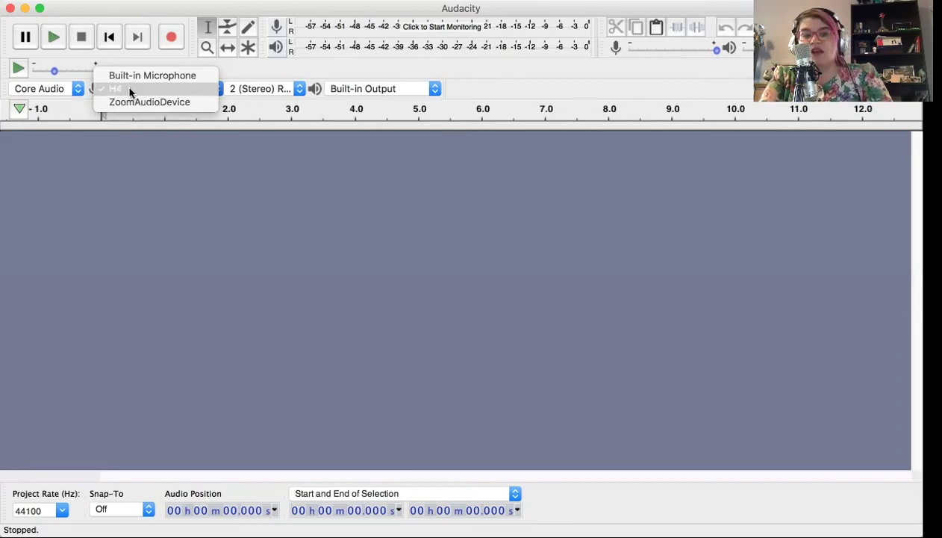
{"action": "left_click", "coordinate": [129, 88]}
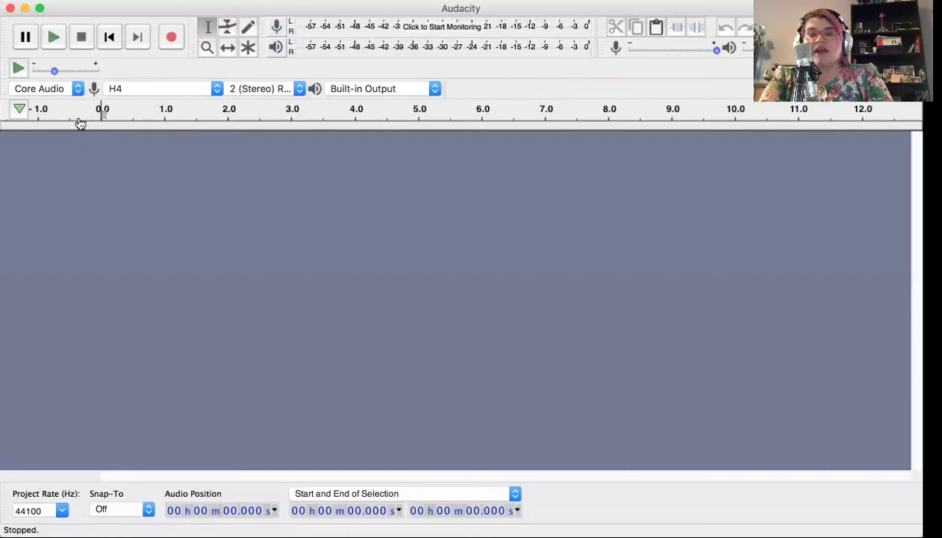
{"action": "left_click", "coordinate": [173, 38]}
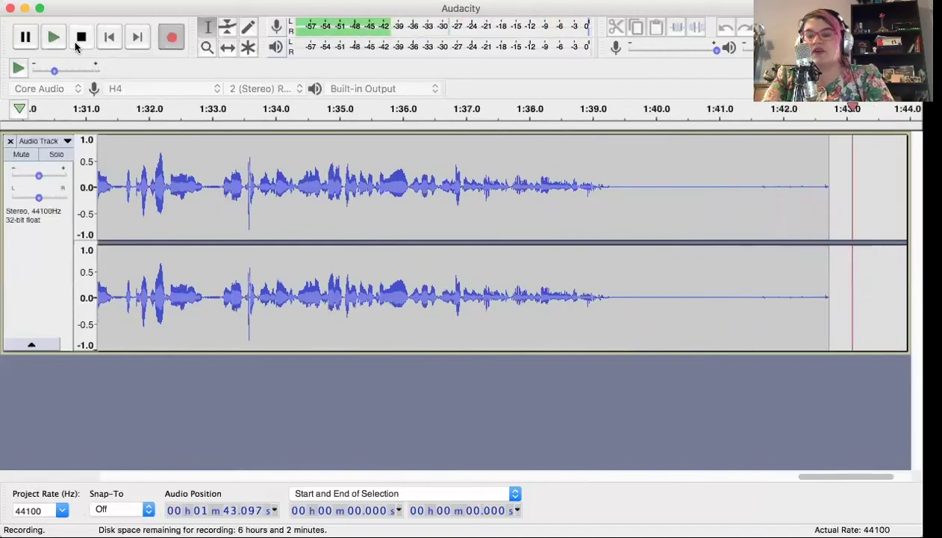
{"action": "left_click", "coordinate": [75, 46]}
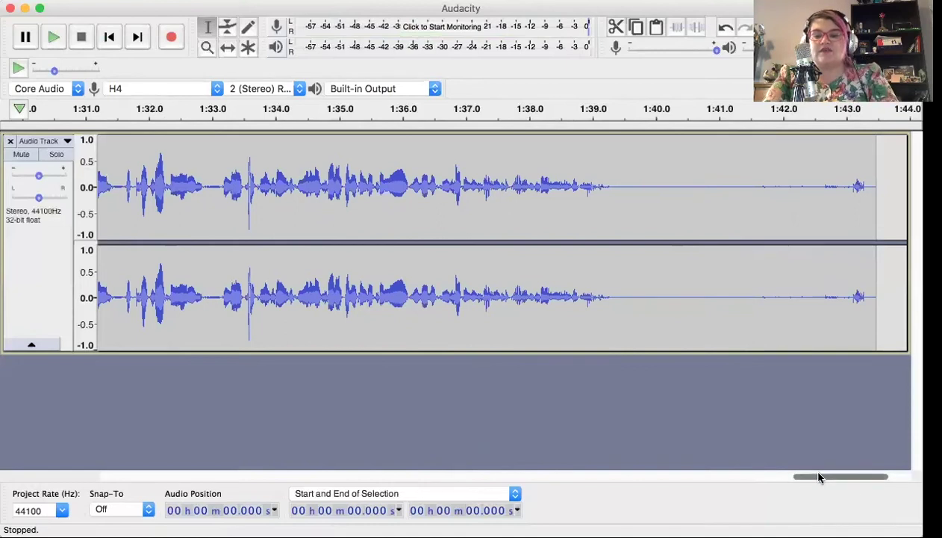
- Play back the beginning of the recording from the 0.755 s mark, just before the speech starts, and stop after several seconds
{"action": "left_click_drag", "start_coordinate": [819, 476], "coordinate": [98, 394]}
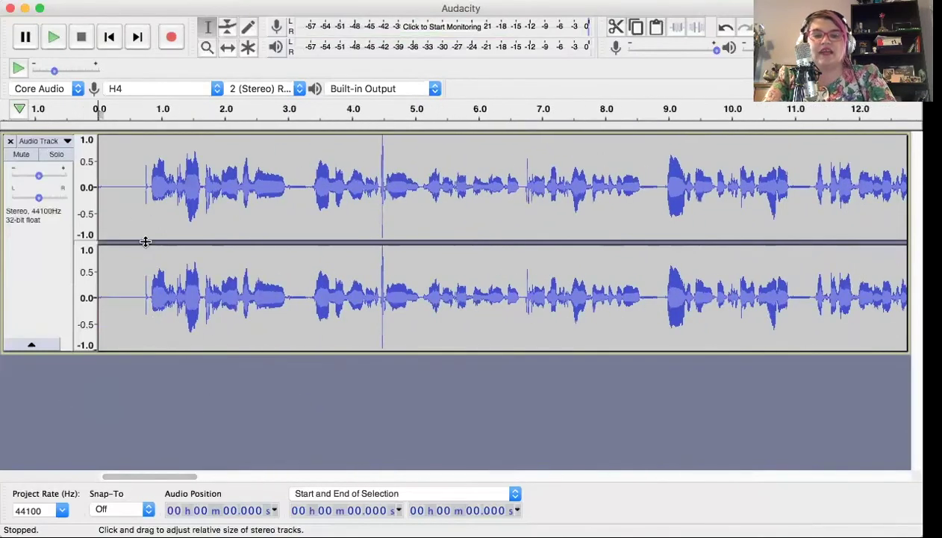
{"action": "left_click", "coordinate": [147, 164]}
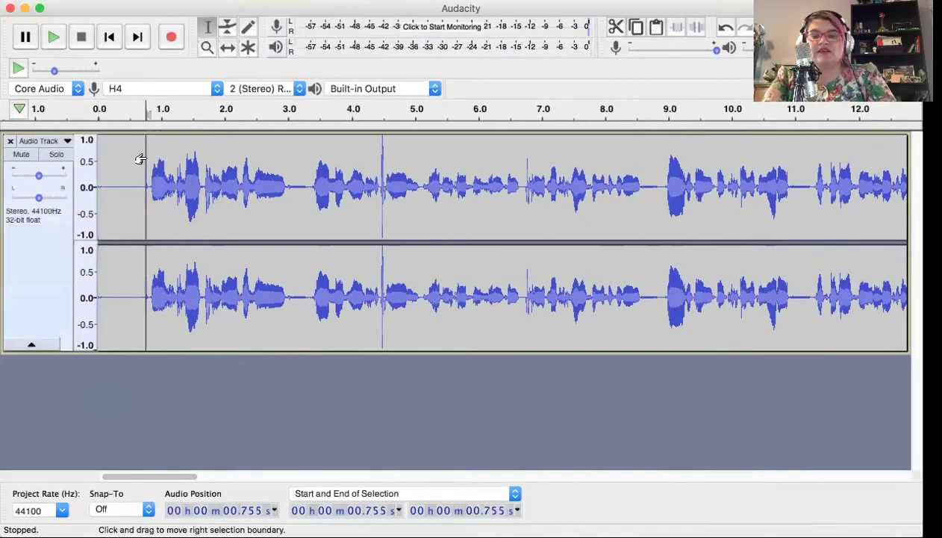
{"action": "key", "text": "space"}
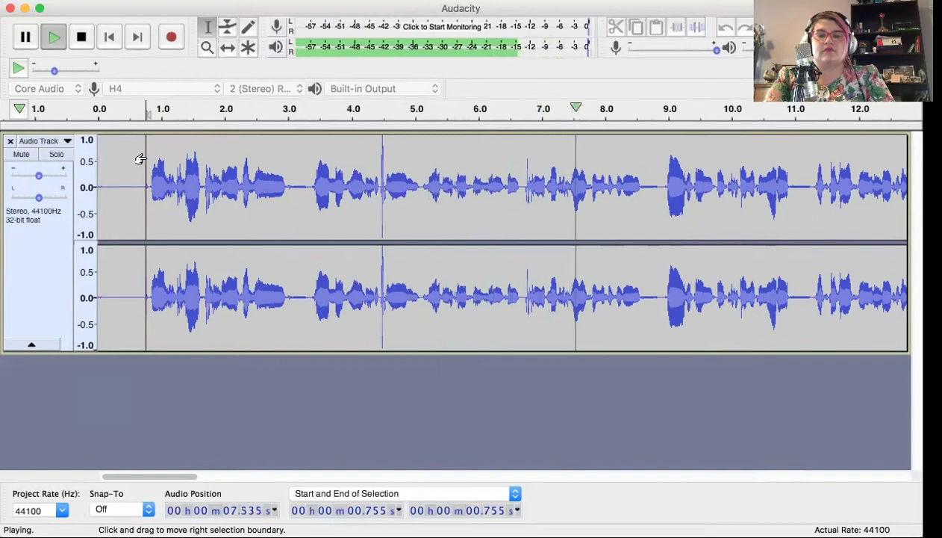
{"action": "key", "text": "space"}
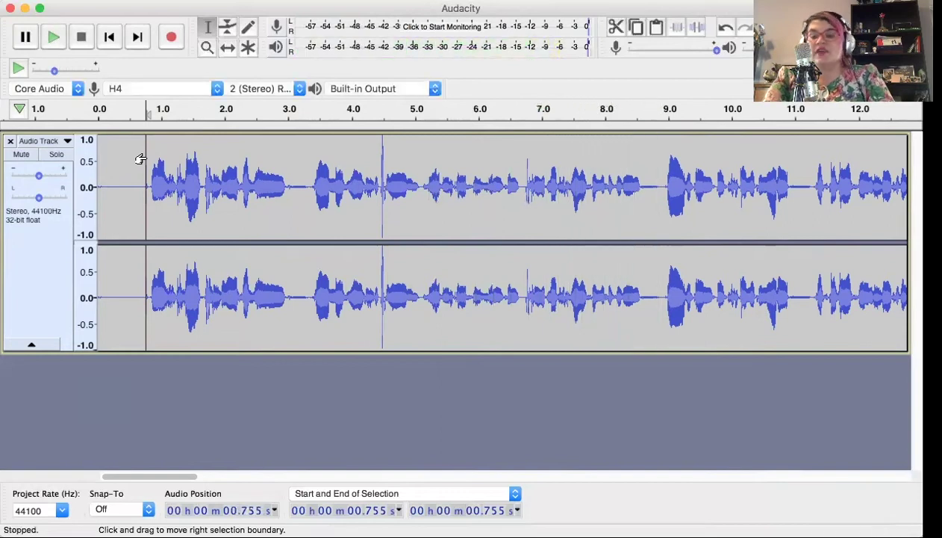
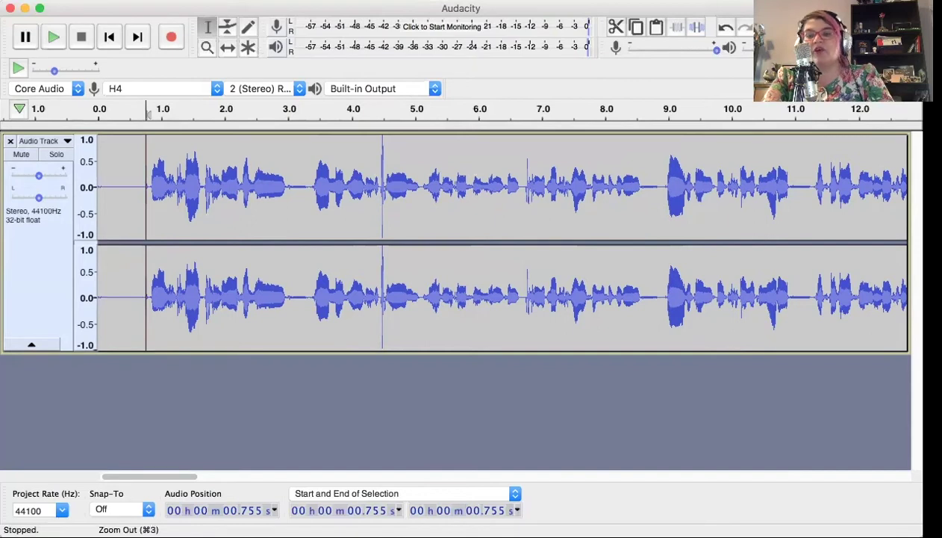
- Delete the opening of the voice recording from 0 s up to the pause between sentences at about 41.1 s
{"action": "left_click", "coordinate": [805, 27]}
{"action": "left_click", "coordinate": [805, 26]}
{"action": "left_click", "coordinate": [805, 27]}
{"action": "left_click", "coordinate": [805, 27]}
{"action": "left_click", "coordinate": [262, 172]}
{"action": "left_click", "coordinate": [784, 27]}
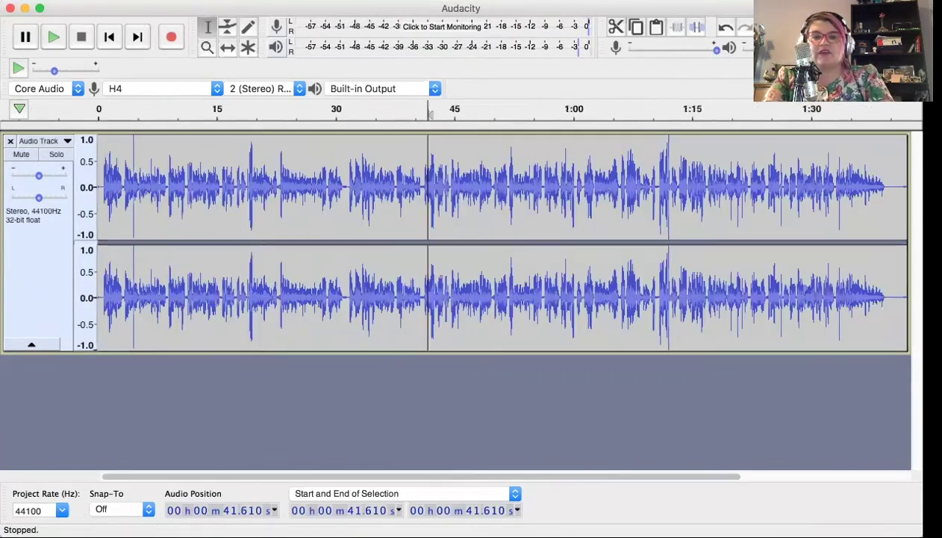
{"action": "left_click", "coordinate": [784, 27]}
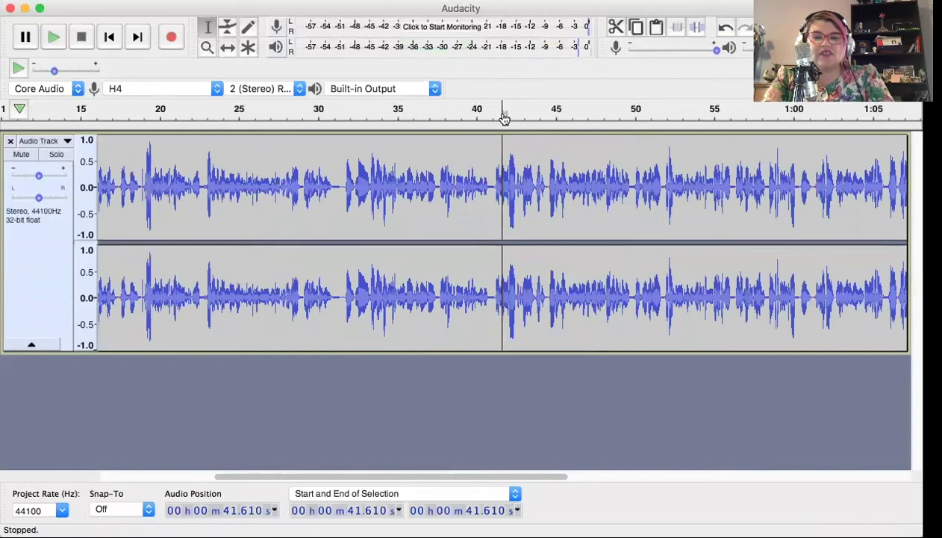
{"action": "left_click", "coordinate": [489, 181]}
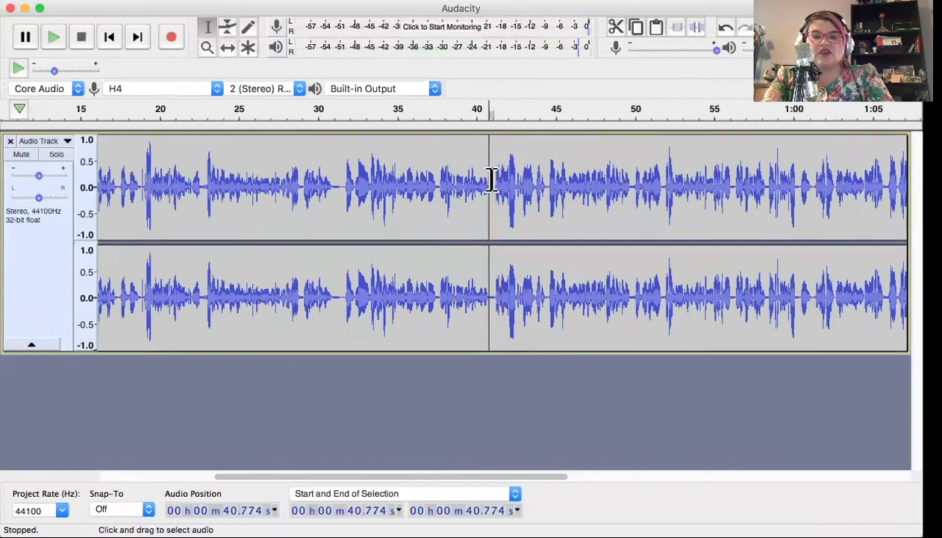
{"action": "left_click", "coordinate": [492, 180]}
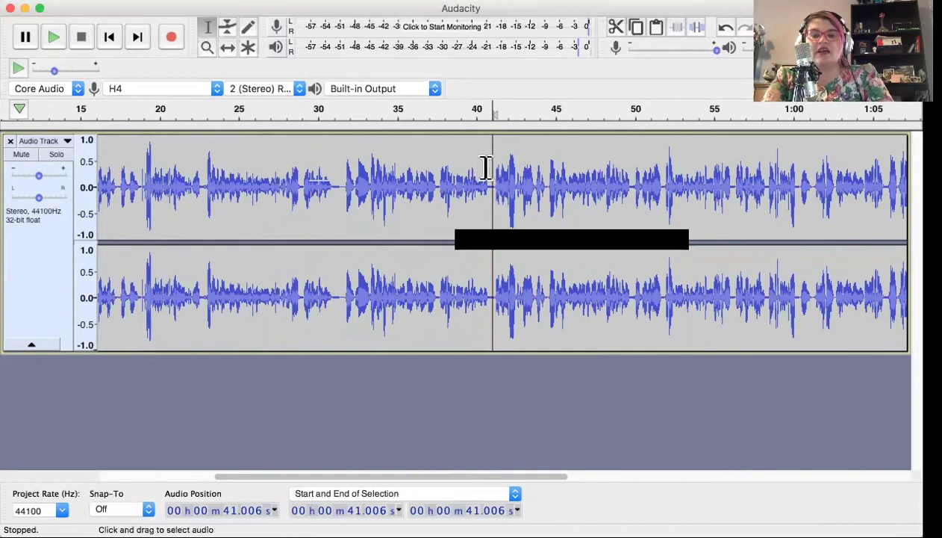
{"action": "left_click", "coordinate": [466, 336]}
{"action": "left_click", "coordinate": [491, 303]}
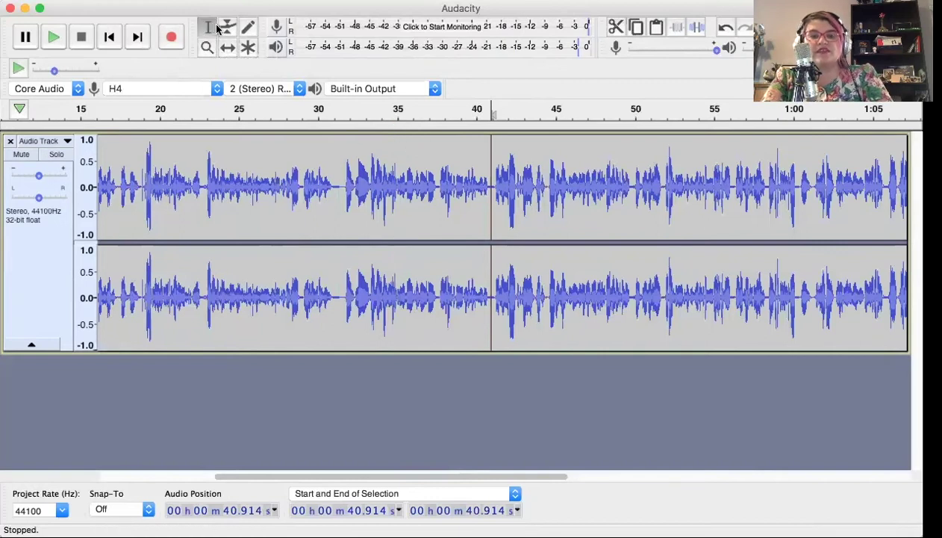
{"action": "left_click_drag", "start_coordinate": [493, 202], "coordinate": [23, 158]}
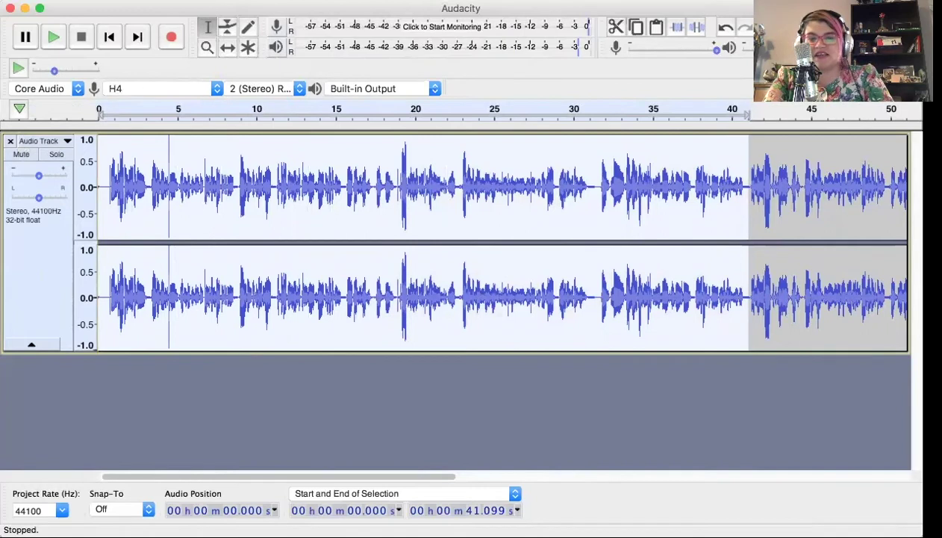
{"action": "key", "text": "Delete"}
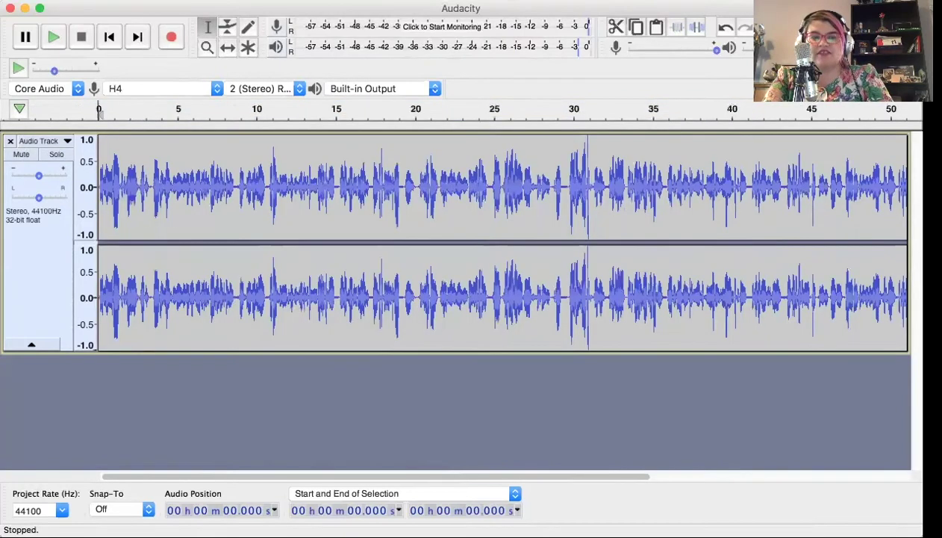
- Try pasting the copied speech snippet into the gap at 3.355 s in the voice track
{"action": "key", "text": "ctrl+1"}
{"action": "key", "text": "ctrl+1"}
{"action": "key", "text": "ctrl+1"}
{"action": "left_click", "coordinate": [523, 190]}
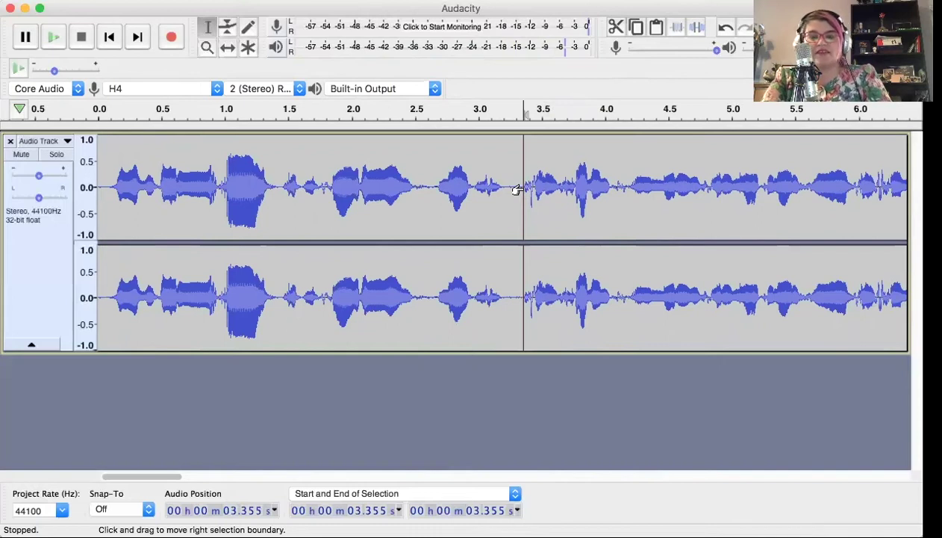
{"action": "key", "text": "ctrl+v"}
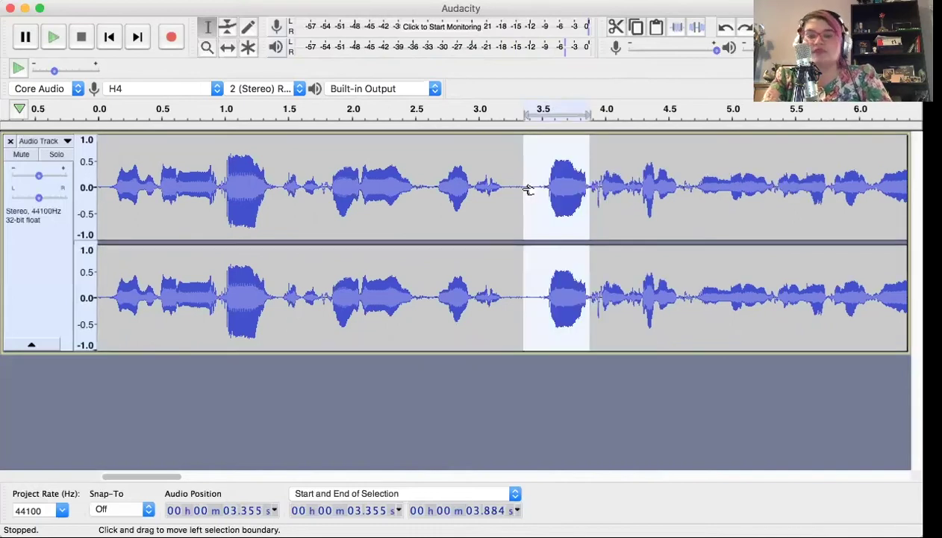
- Shift the voice clip along the timeline with the Time Shift tool so that it starts at about 12 s
{"action": "key", "text": "F5"}
{"action": "left_click_drag", "start_coordinate": [269, 162], "coordinate": [310, 189]}
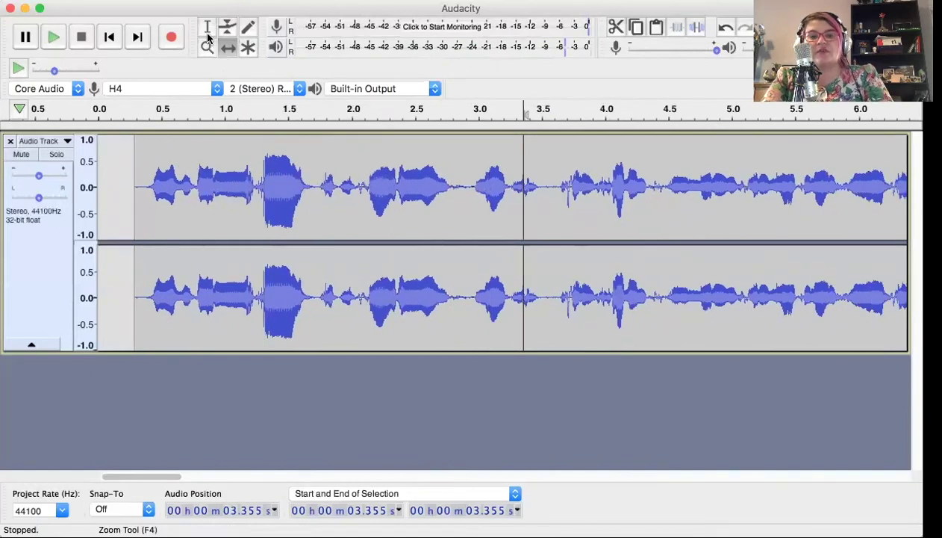
{"action": "left_click_drag", "start_coordinate": [335, 177], "coordinate": [625, 200]}
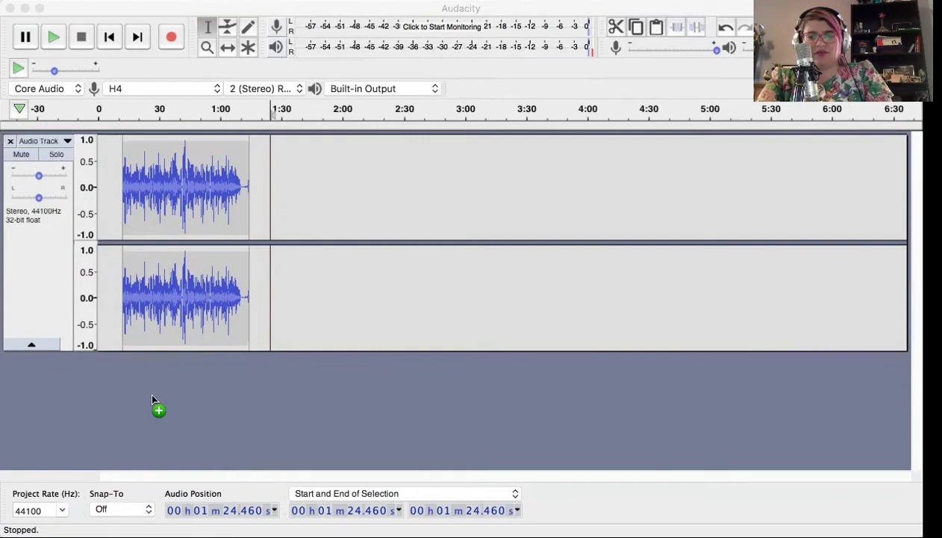
- Import the ssm-102518 music file as a second track below the voice and delete its audio from 1:18.260 to the end
{"action": "left_click_drag", "start_coordinate": [152, 398], "coordinate": [146, 397]}
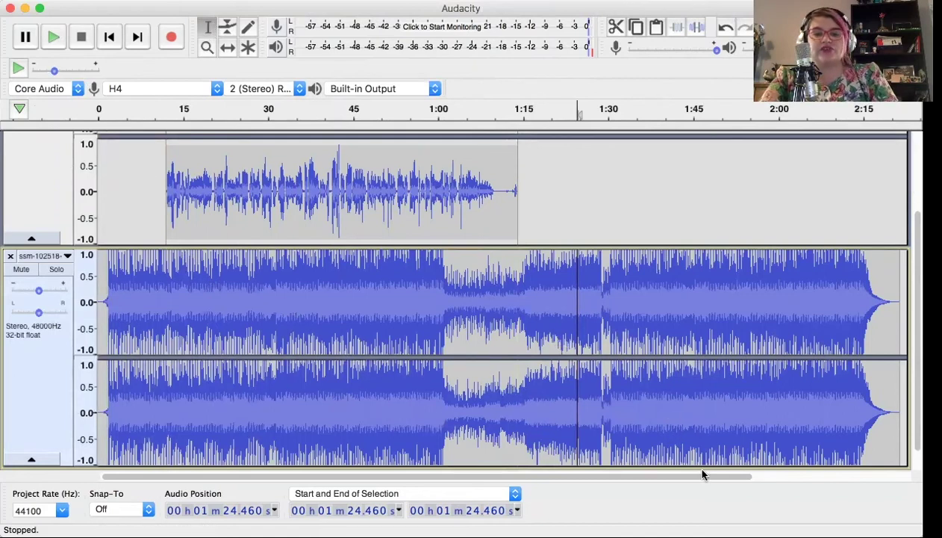
{"action": "left_click_drag", "start_coordinate": [543, 326], "coordinate": [723, 339]}
{"action": "left_click_drag", "start_coordinate": [827, 351], "coordinate": [912, 350]}
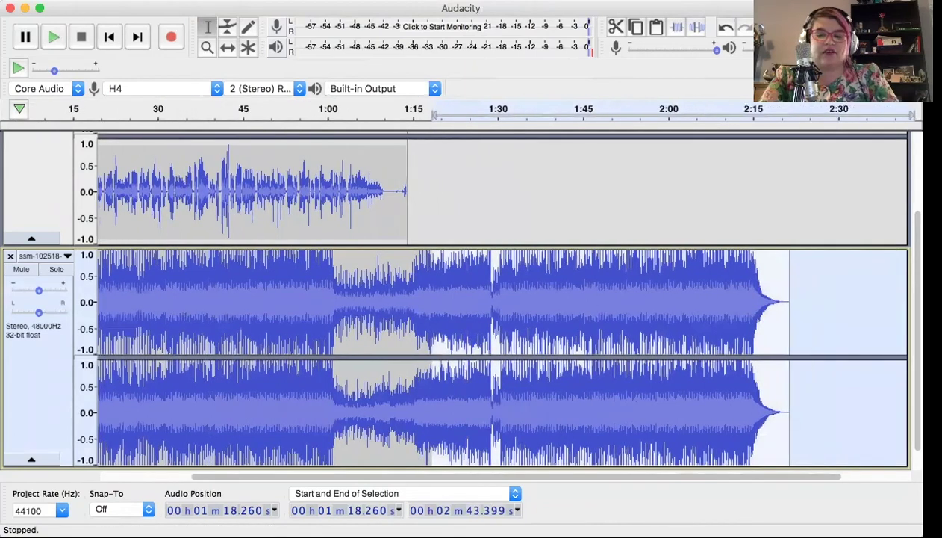
{"action": "key", "text": "Delete"}
- Delete the near-silent opening of about 2 seconds from the music track
{"action": "scroll", "coordinate": [304, 189], "scroll_direction": "up", "scroll_amount": 3}
{"action": "scroll", "coordinate": [304, 189], "scroll_direction": "left", "scroll_amount": 3}
{"action": "scroll", "coordinate": [304, 189], "scroll_direction": "down", "scroll_amount": 3}
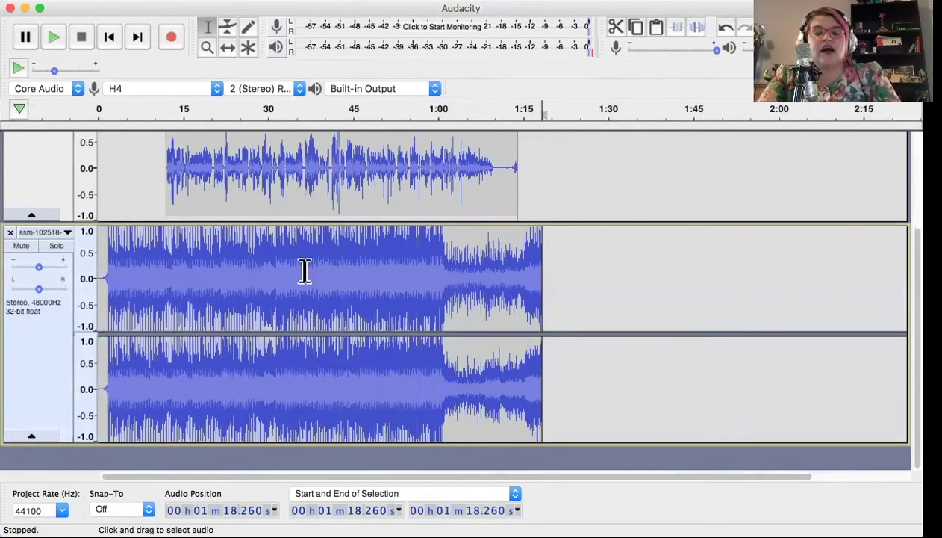
{"action": "scroll", "coordinate": [304, 270], "scroll_direction": "up", "scroll_amount": 3}
{"action": "scroll", "coordinate": [304, 270], "scroll_direction": "down", "scroll_amount": 1}
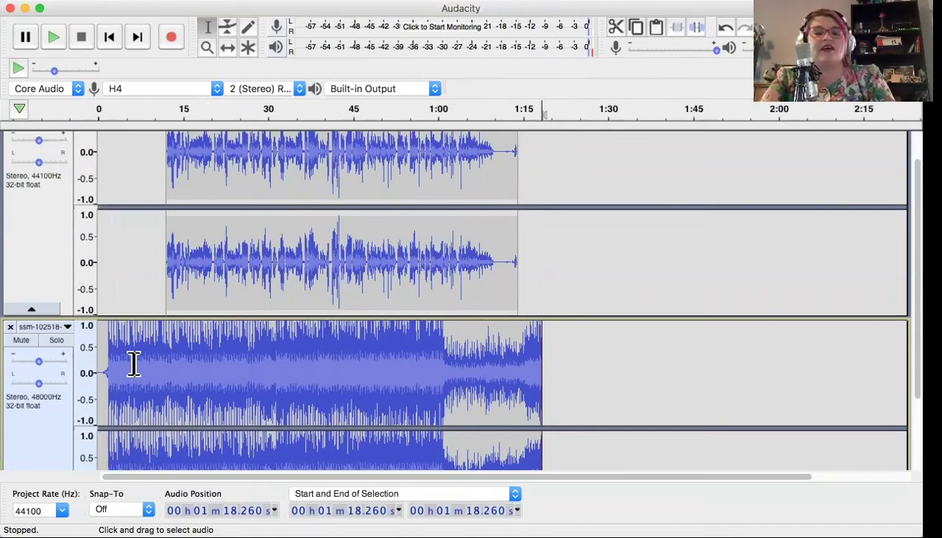
{"action": "left_click_drag", "start_coordinate": [107, 373], "coordinate": [88, 371]}
{"action": "scroll", "coordinate": [88, 371], "scroll_direction": "down", "scroll_amount": 2}
{"action": "key", "text": "Delete"}
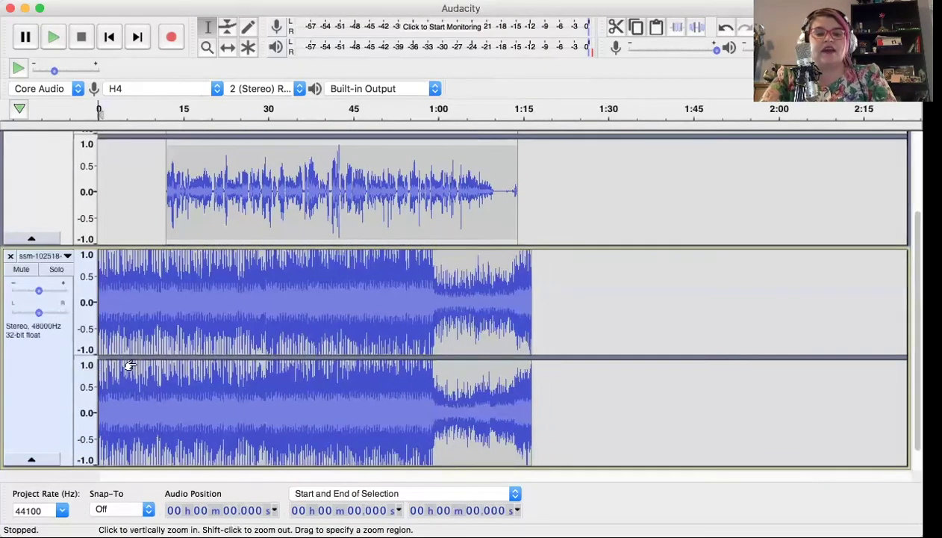
- Apply a Fade In to the music track from 0 to 3.861 s
{"action": "left_click", "coordinate": [122, 317]}
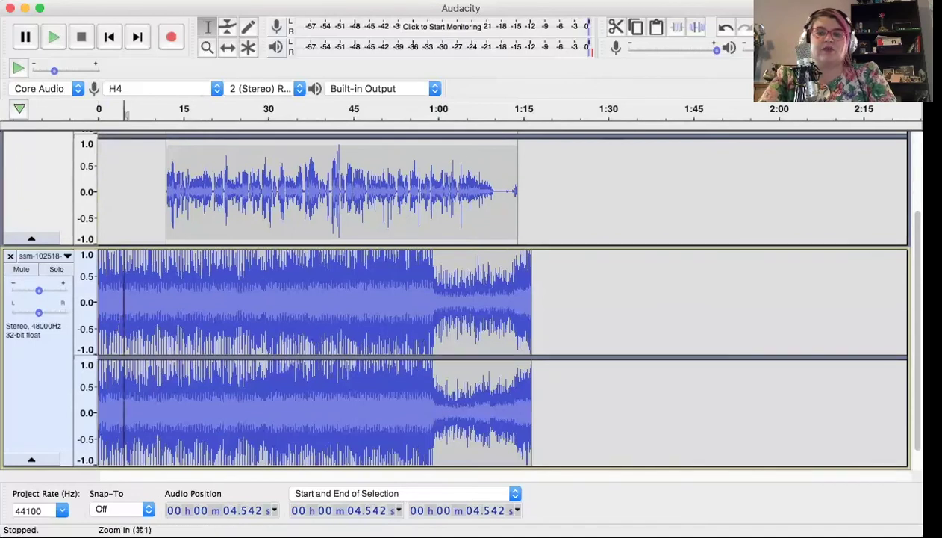
{"action": "left_click", "coordinate": [801, 26]}
{"action": "left_click", "coordinate": [801, 26]}
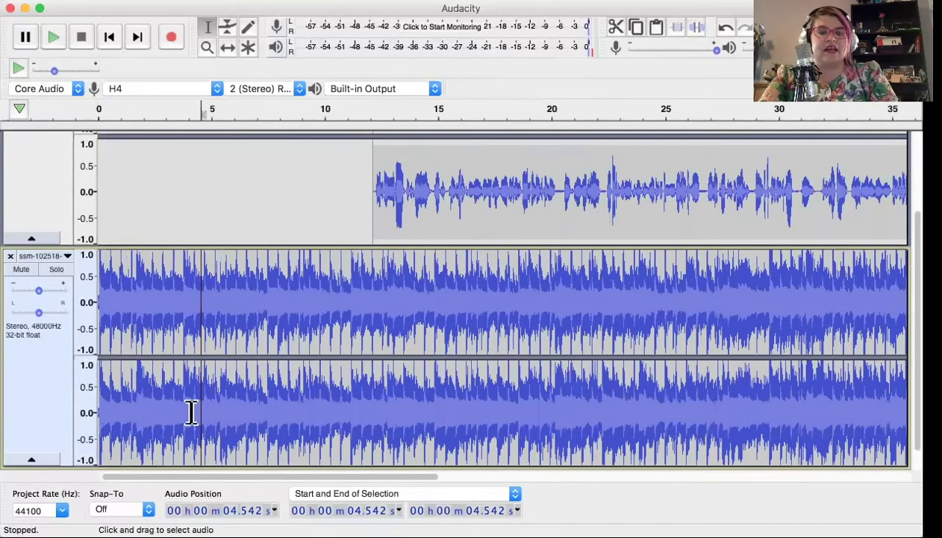
{"action": "scroll", "coordinate": [246, 373], "scroll_direction": "up", "scroll_amount": 4}
{"action": "scroll", "coordinate": [168, 383], "scroll_direction": "down", "scroll_amount": 5}
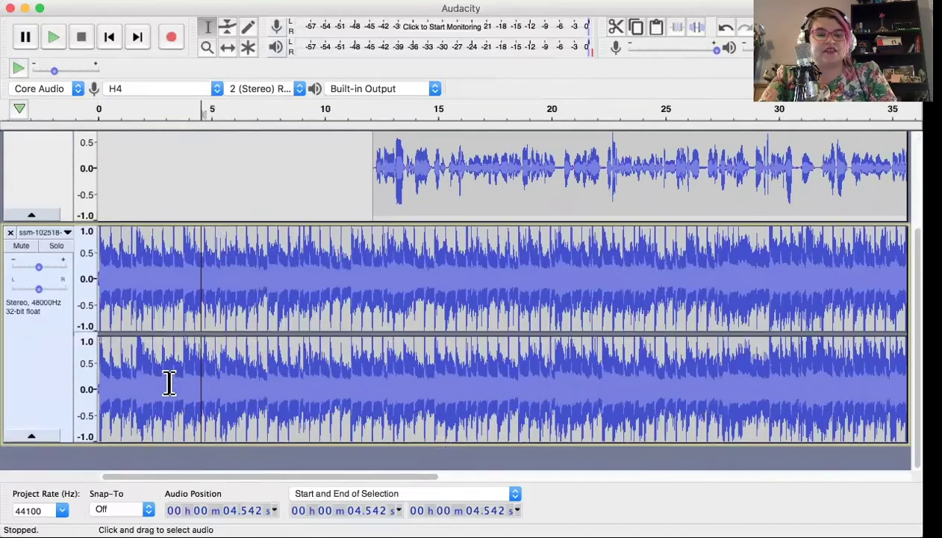
{"action": "left_click", "coordinate": [163, 314]}
{"action": "left_click_drag", "start_coordinate": [184, 314], "coordinate": [87, 306]}
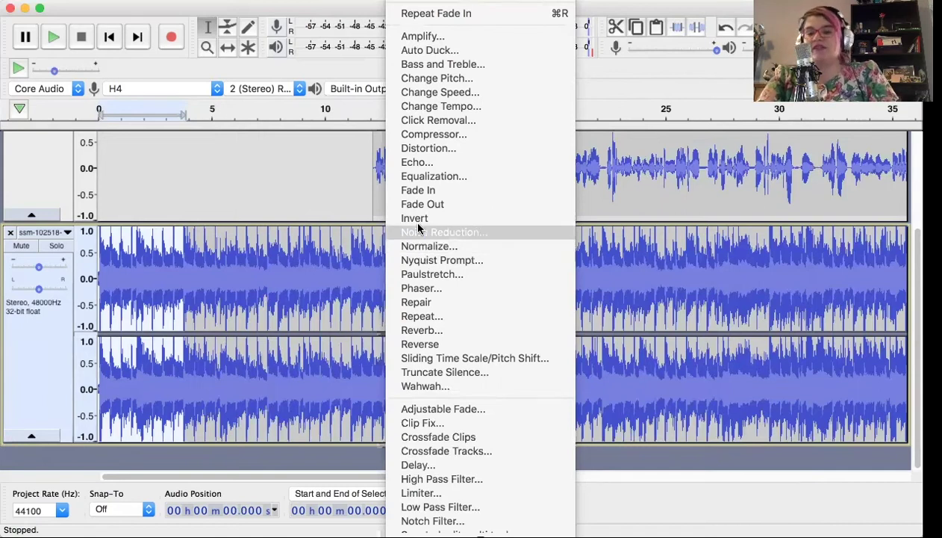
{"action": "left_click", "coordinate": [444, 191]}
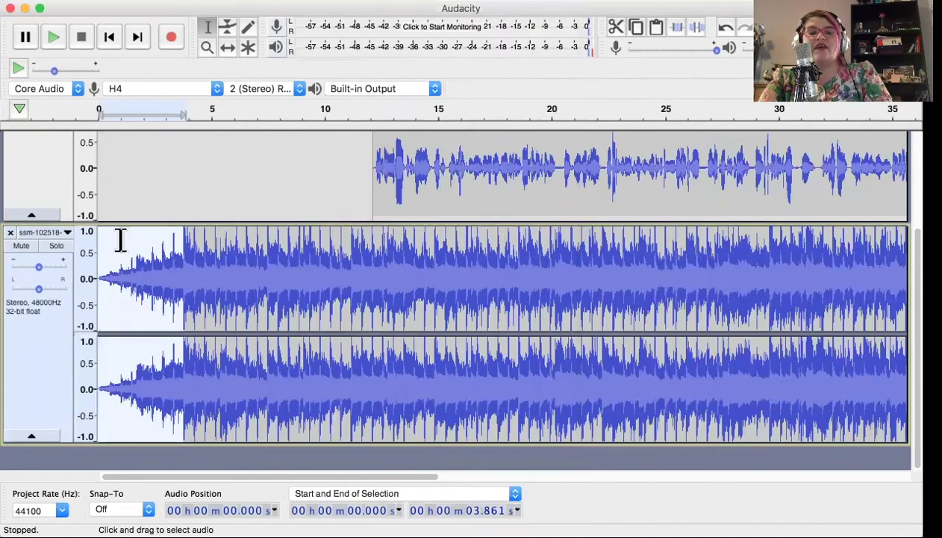
- Play the mix from 0 s to listen to the music's fade-in, and stop playback
{"action": "left_click", "coordinate": [91, 203]}
{"action": "scroll", "coordinate": [91, 204], "scroll_direction": "up", "scroll_amount": 3}
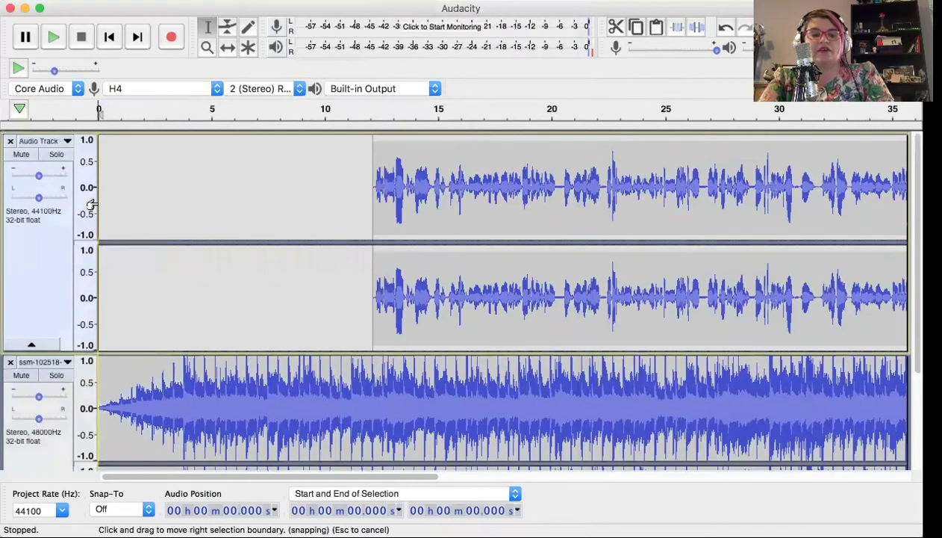
{"action": "key", "text": "space"}
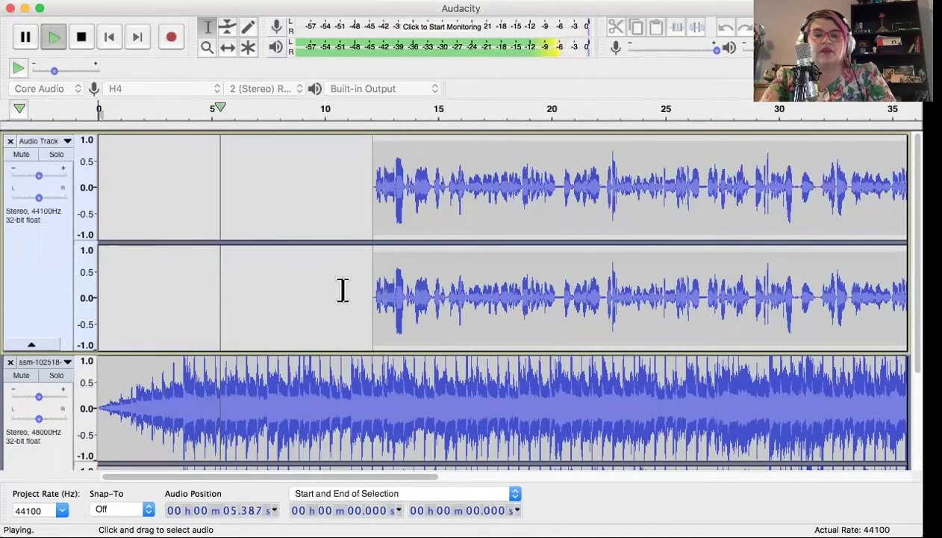
{"action": "key", "text": "space"}
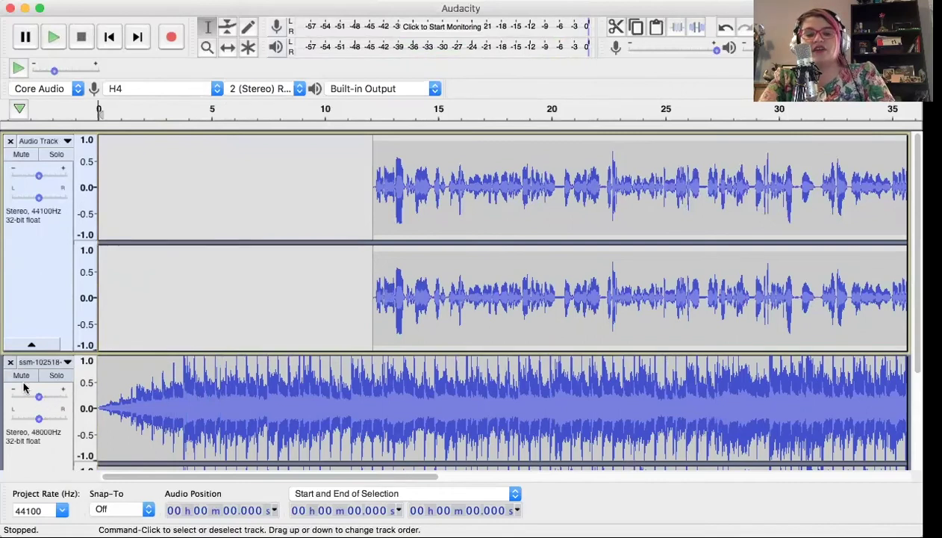
- Lower the music track's gain slightly below its default level
{"action": "left_click_drag", "start_coordinate": [39, 399], "coordinate": [29, 398]}
{"action": "scroll", "coordinate": [29, 398], "scroll_direction": "down", "scroll_amount": 3}
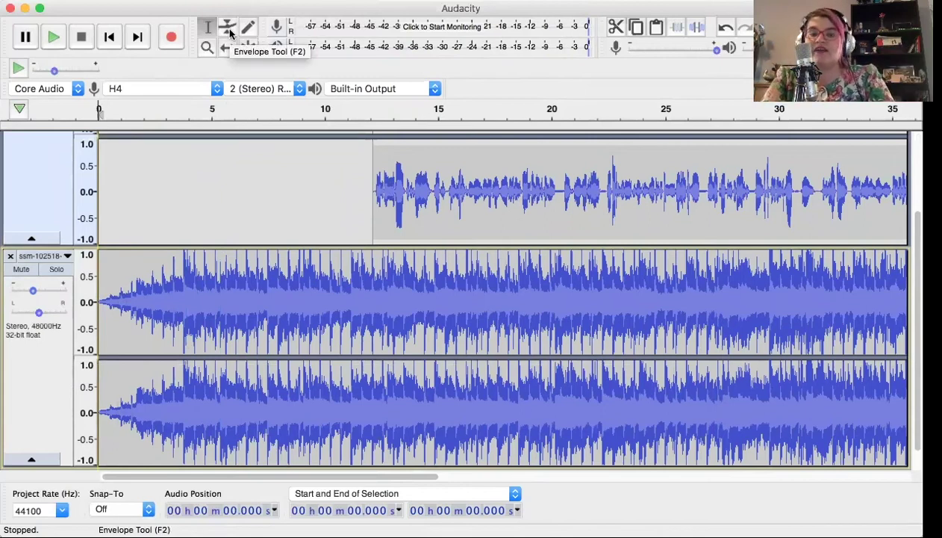
{"action": "scroll", "coordinate": [324, 160], "scroll_direction": "up", "scroll_amount": 3}
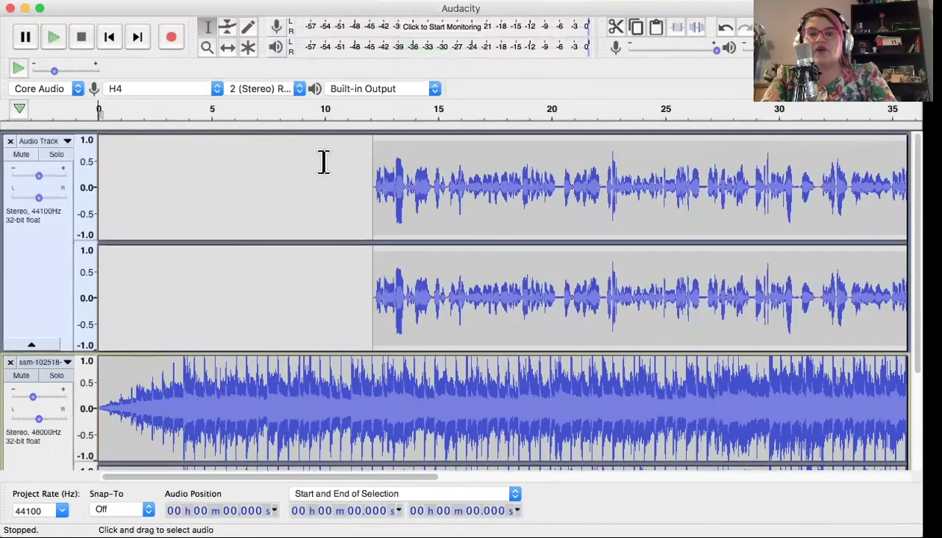
- Shift the voice clip earlier with the Time Shift tool so it starts at about 7.3 s
{"action": "left_click", "coordinate": [229, 49]}
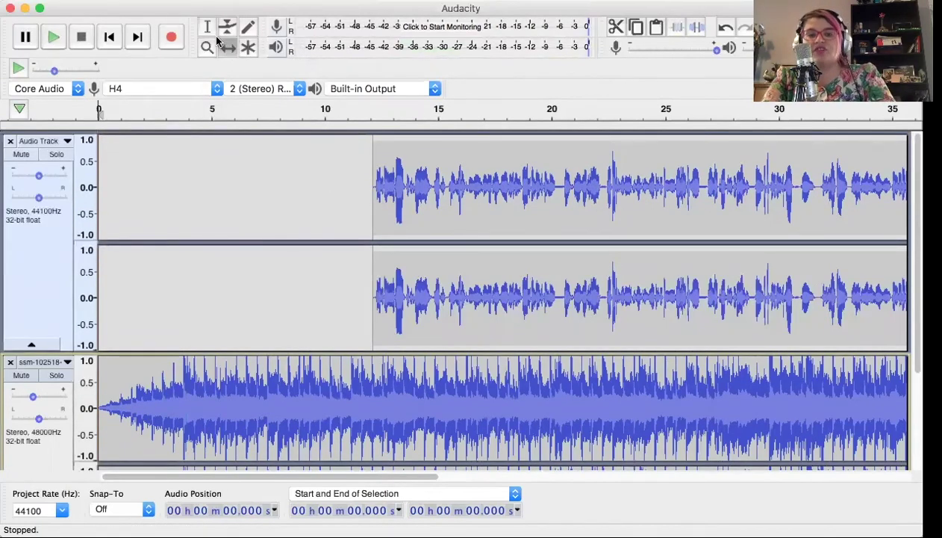
{"action": "left_click_drag", "start_coordinate": [384, 186], "coordinate": [305, 286]}
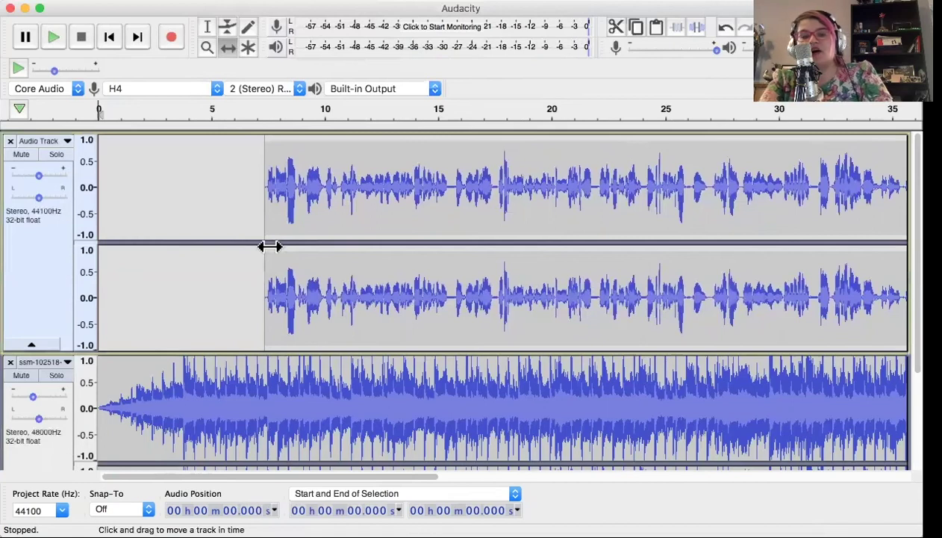
- Duck the music track with the Envelope tool from about 7 s, bringing its amplitude down to about 0.2 by roughly 9 s
{"action": "scroll", "coordinate": [216, 218], "scroll_direction": "down", "scroll_amount": 4}
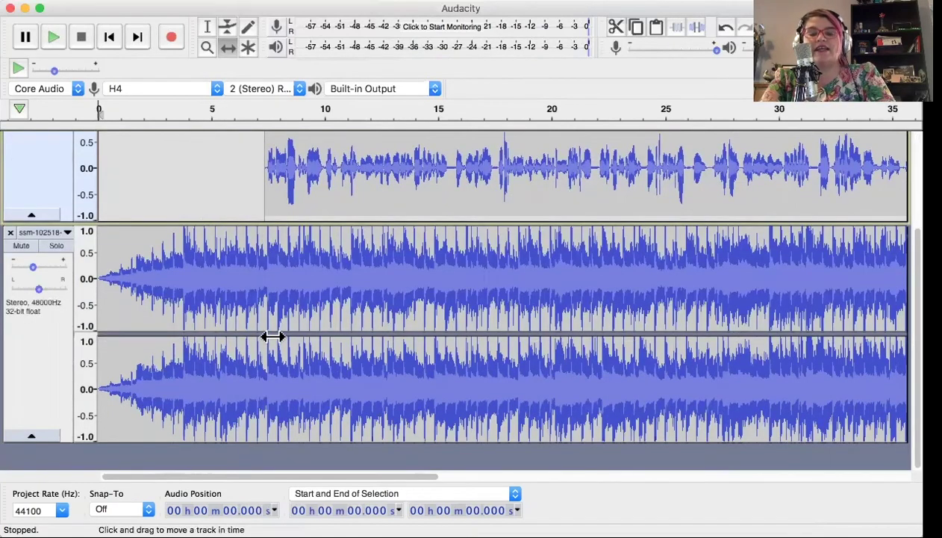
{"action": "left_click", "coordinate": [208, 27]}
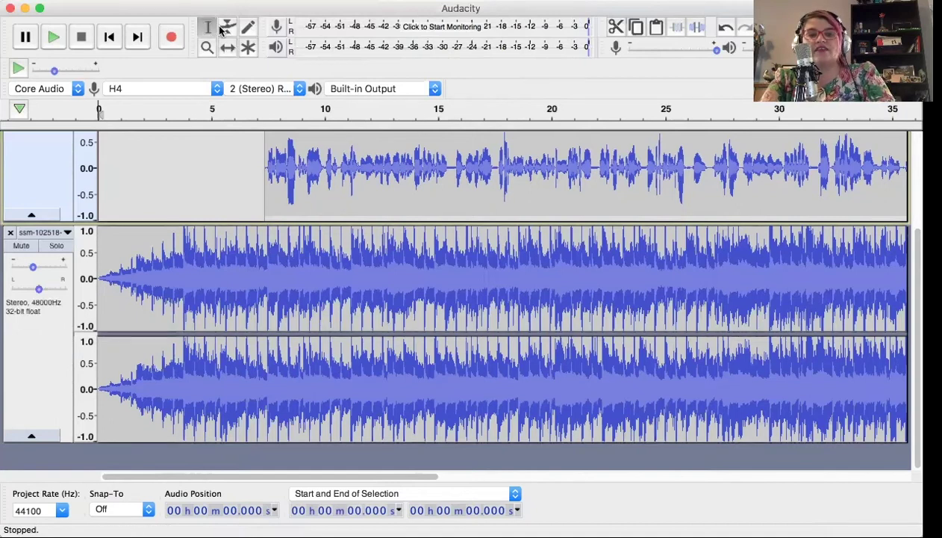
{"action": "left_click", "coordinate": [227, 27]}
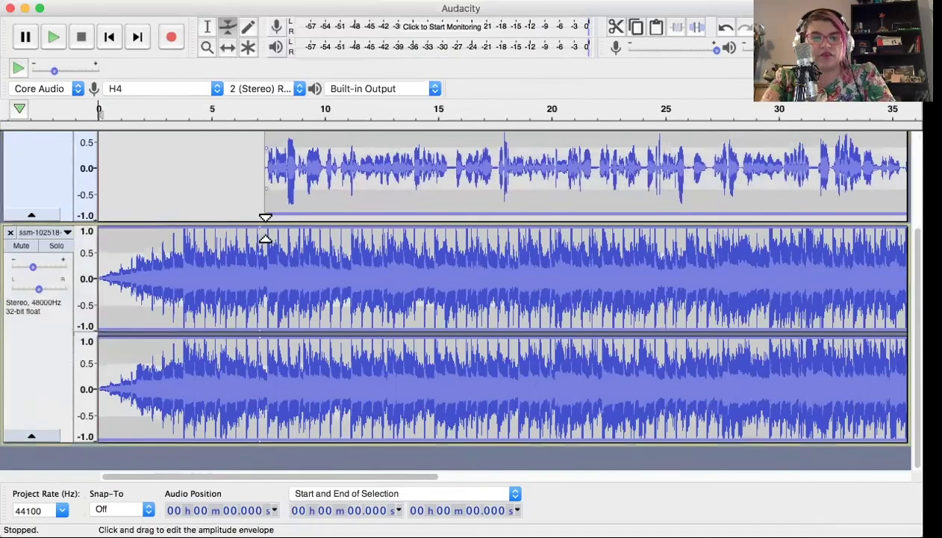
{"action": "left_click_drag", "start_coordinate": [283, 233], "coordinate": [288, 266]}
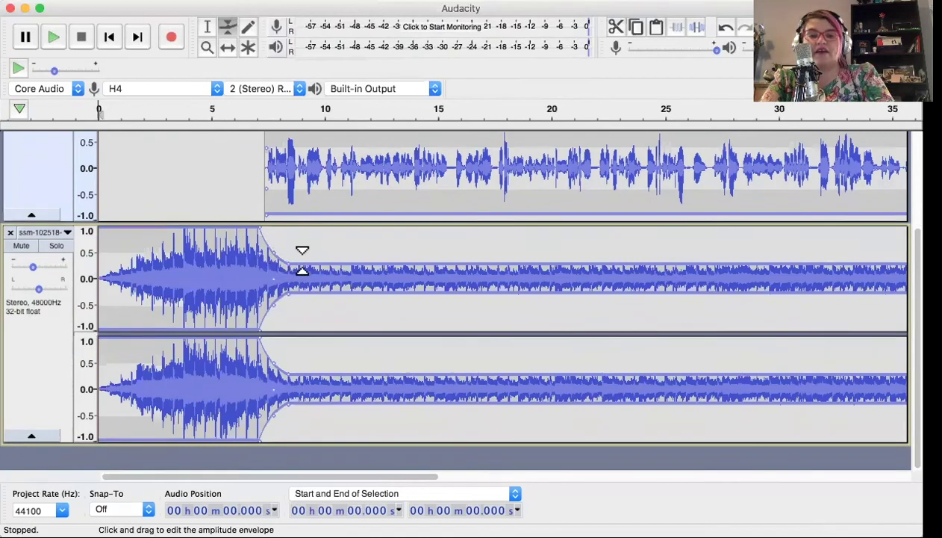
{"action": "left_click_drag", "start_coordinate": [304, 262], "coordinate": [305, 267]}
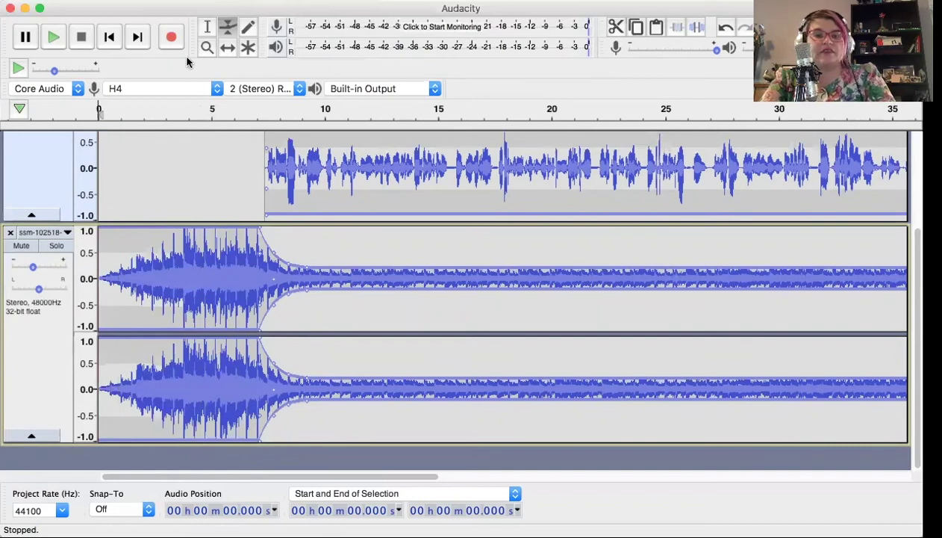
- Shift the voice clip to start at about 8 s, and play the mix from 0 s to hear its entry over the music
{"action": "left_click", "coordinate": [227, 47]}
{"action": "left_click_drag", "start_coordinate": [328, 186], "coordinate": [345, 185]}
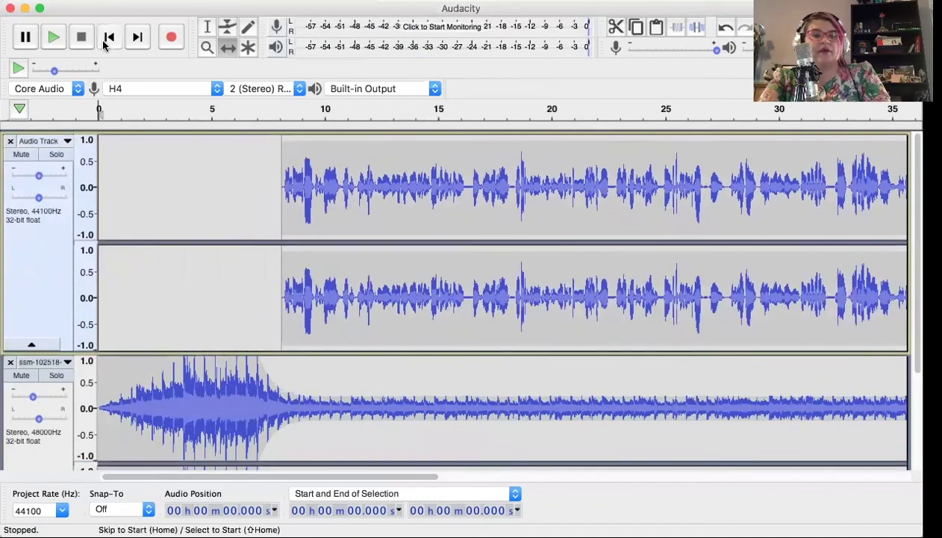
{"action": "left_click", "coordinate": [53, 37]}
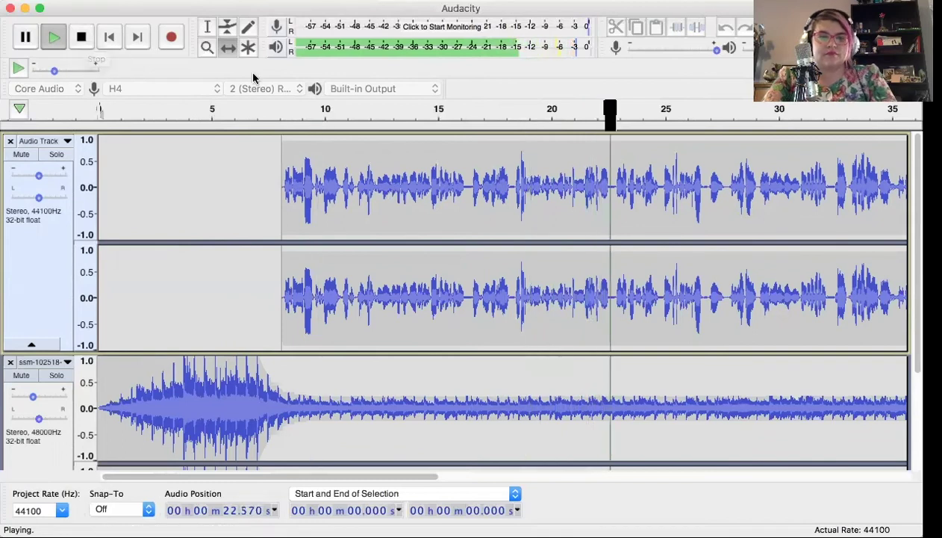
{"action": "left_click", "coordinate": [86, 42]}
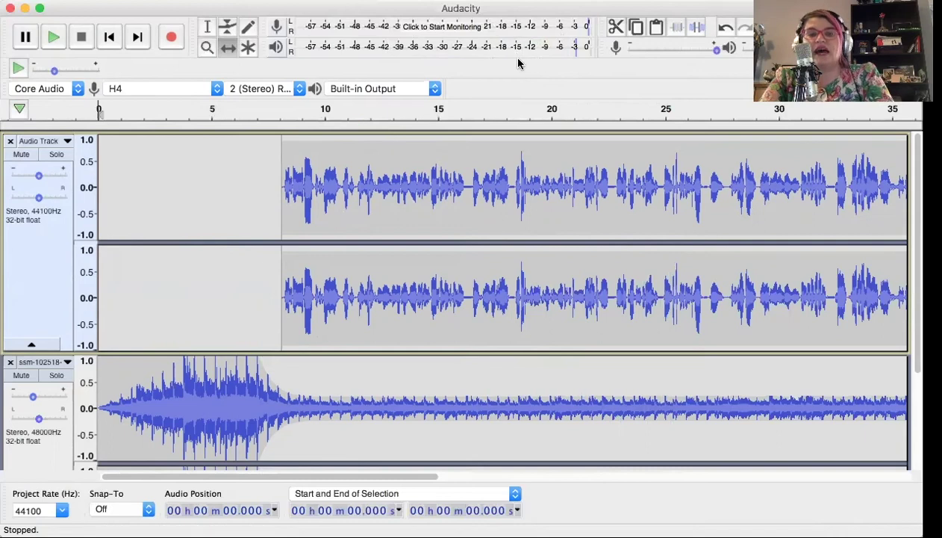
- Place the cursor at 6.230 s and shift the voice clip to start at about 7.7 s
{"action": "left_click", "coordinate": [206, 27]}
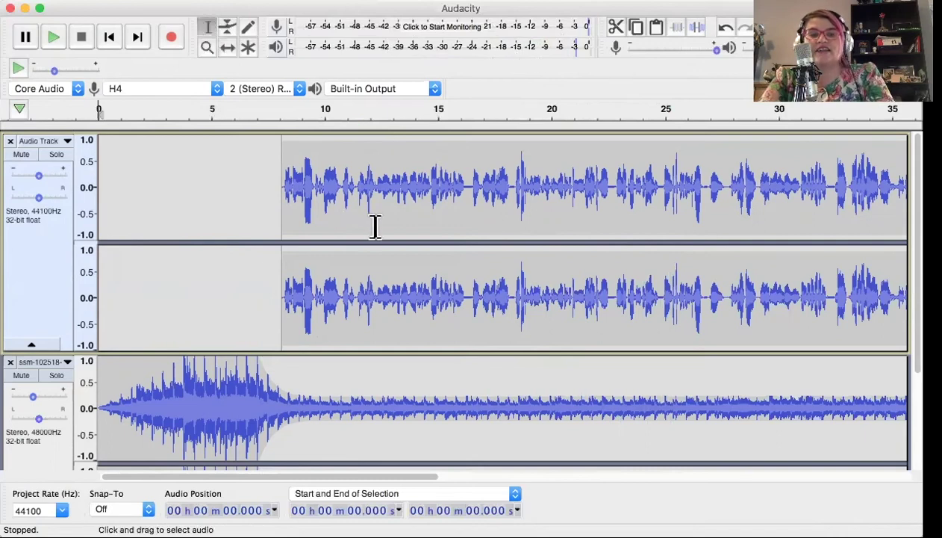
{"action": "left_click_drag", "start_coordinate": [375, 221], "coordinate": [354, 218]}
{"action": "left_click_drag", "start_coordinate": [277, 217], "coordinate": [282, 214]}
{"action": "left_click", "coordinate": [239, 218]}
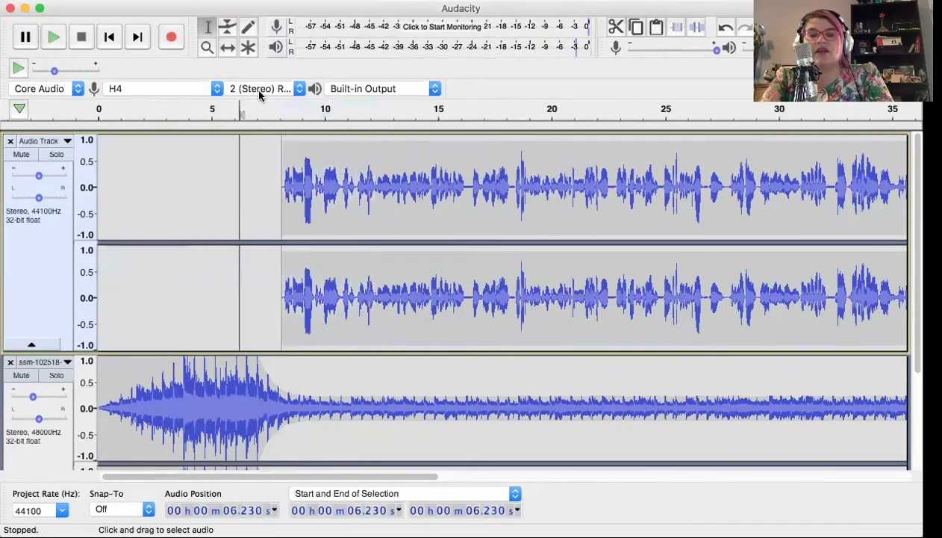
{"action": "left_click", "coordinate": [227, 47]}
{"action": "left_click_drag", "start_coordinate": [269, 185], "coordinate": [347, 193]}
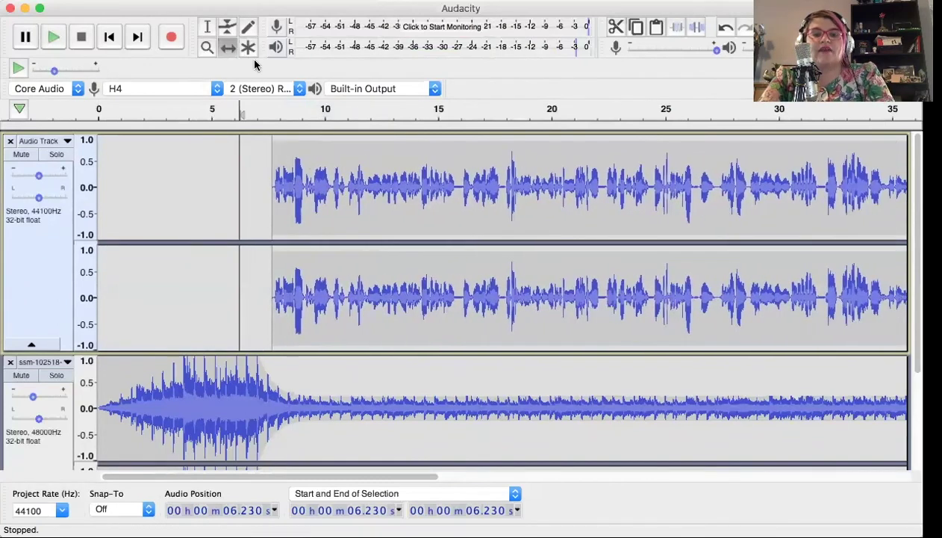
- Raise the music's volume envelope where the voice ends, from about 1:09 up to an amplitude of about 0.9 at 1:10
{"action": "left_click", "coordinate": [227, 26]}
{"action": "mouse_move", "coordinate": [326, 142]}
{"action": "left_mouse_down"}
{"action": "mouse_move", "coordinate": [329, 186]}
{"action": "mouse_move", "coordinate": [325, 142]}
{"action": "left_mouse_up"}
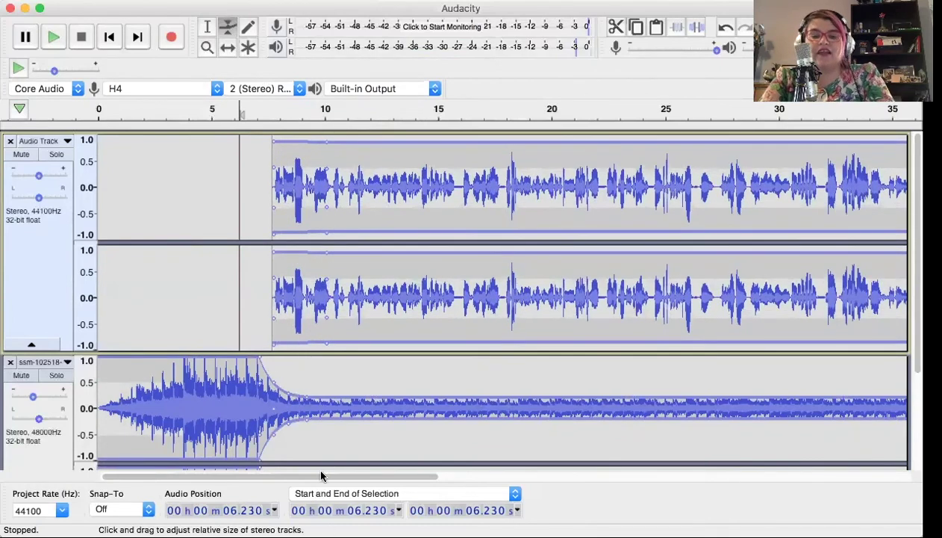
{"action": "left_click_drag", "start_coordinate": [333, 483], "coordinate": [616, 487]}
{"action": "left_click_drag", "start_coordinate": [731, 488], "coordinate": [759, 493]}
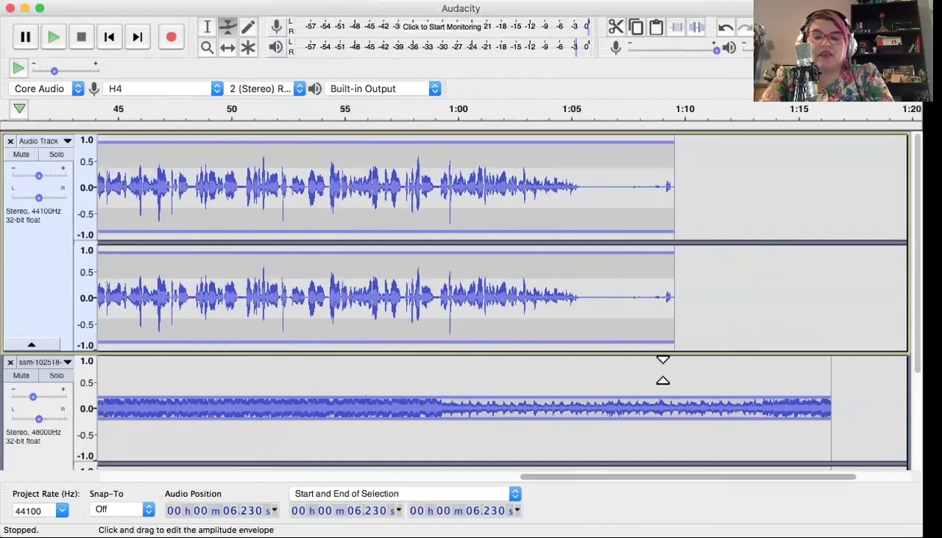
{"action": "left_click_drag", "start_coordinate": [672, 406], "coordinate": [688, 366]}
{"action": "scroll", "coordinate": [676, 406], "scroll_direction": "down", "scroll_amount": 3}
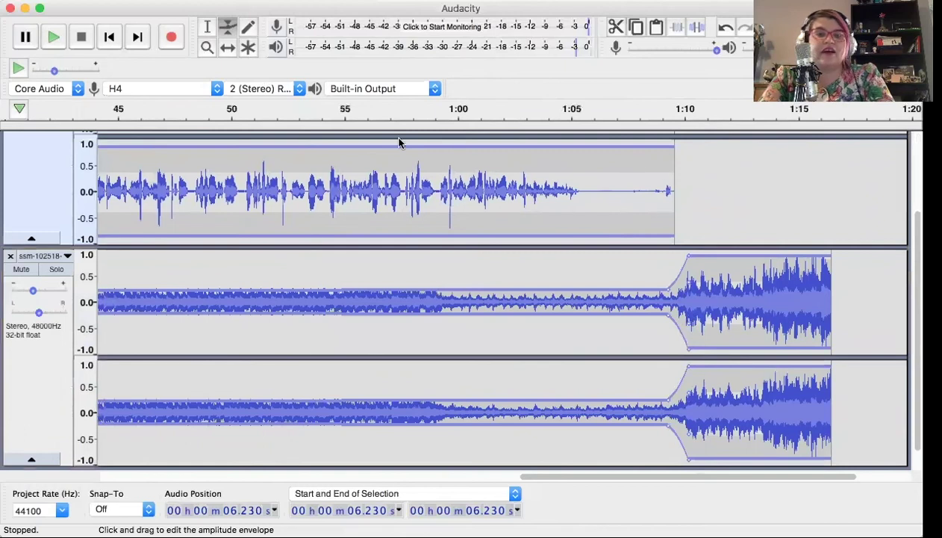
- Apply a Fade Out to the end of the music track, from 1:14.107 to 1:16.606
{"action": "left_click", "coordinate": [207, 26]}
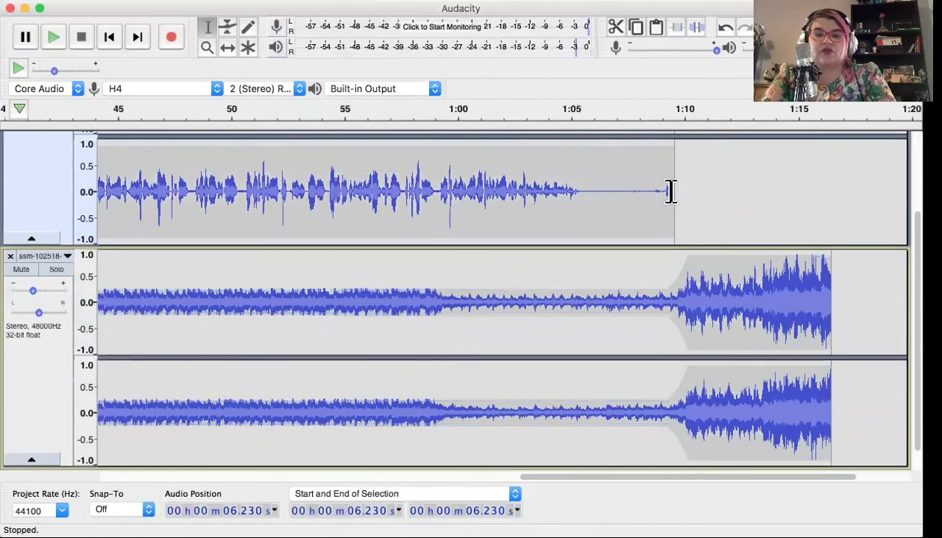
{"action": "left_click_drag", "start_coordinate": [778, 300], "coordinate": [829, 306]}
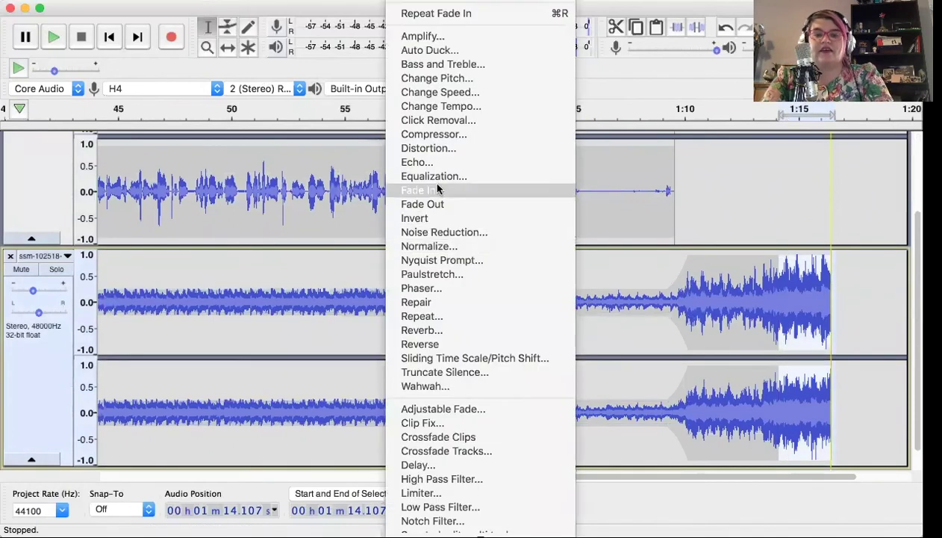
{"action": "left_click", "coordinate": [440, 202]}
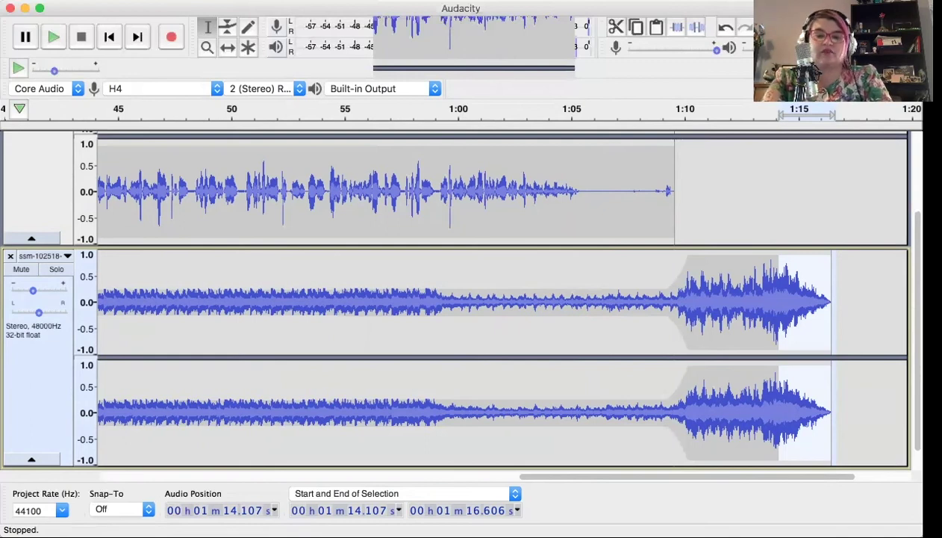
{"action": "left_click", "coordinate": [98, 0]}
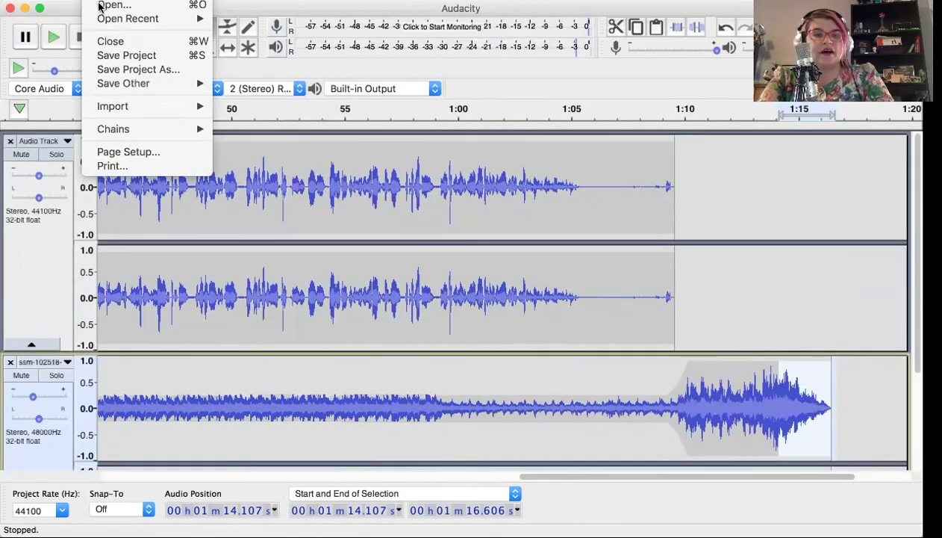
{"action": "mouse_move", "coordinate": [134, 89]}
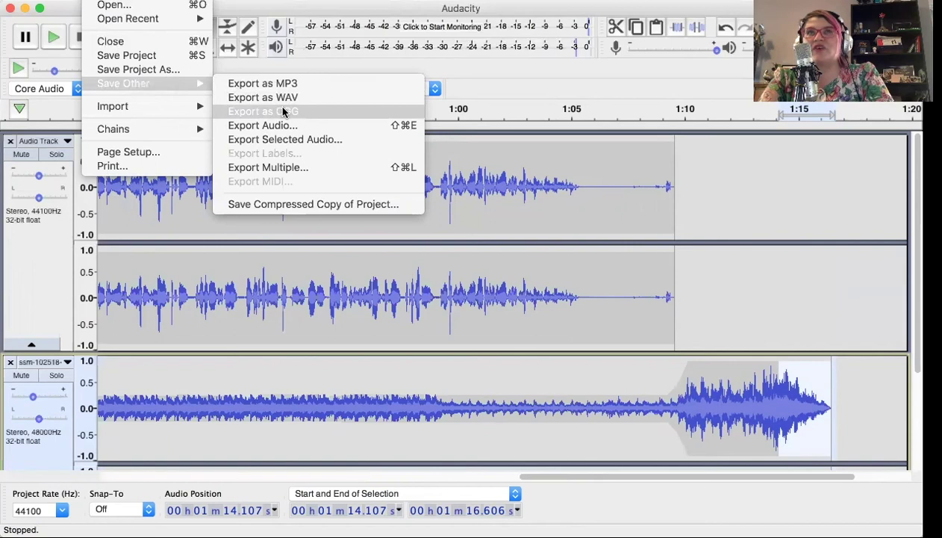
{"action": "left_click", "coordinate": [263, 83]}
{"action": "left_click", "coordinate": [572, 186]}
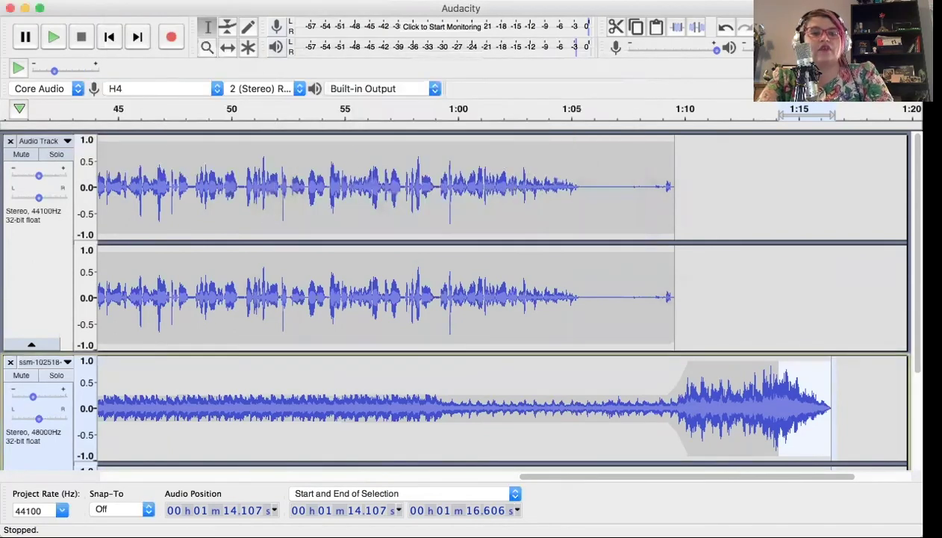
- Export the mix to the Desktop as a WAV (Microsoft) signed 16-bit PCM file named heatherbreak1
{"action": "left_click", "coordinate": [101, 2]}
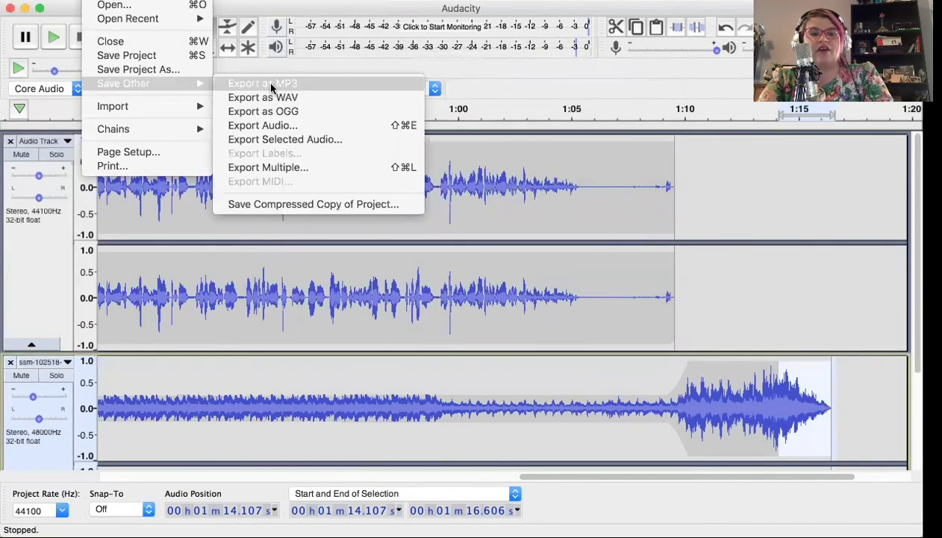
{"action": "left_click", "coordinate": [274, 98]}
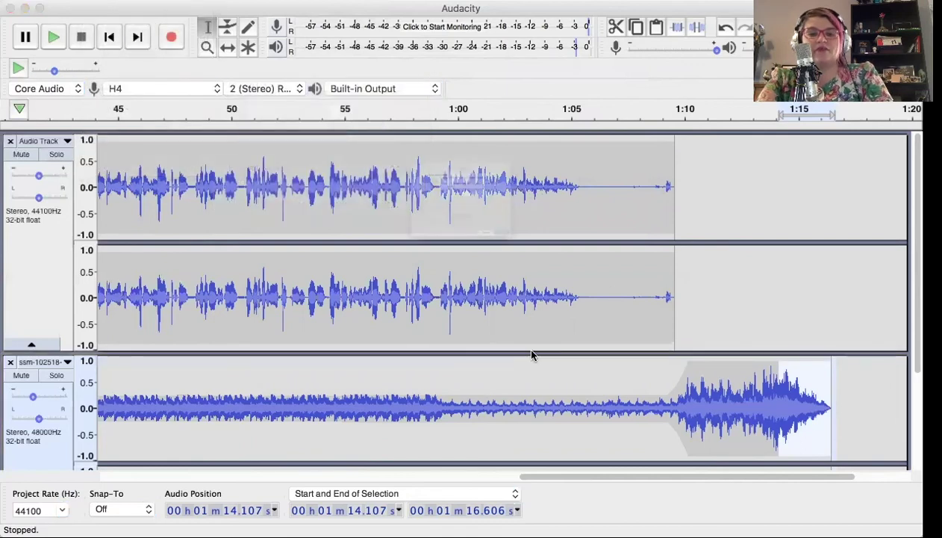
{"action": "type", "text": "he"}
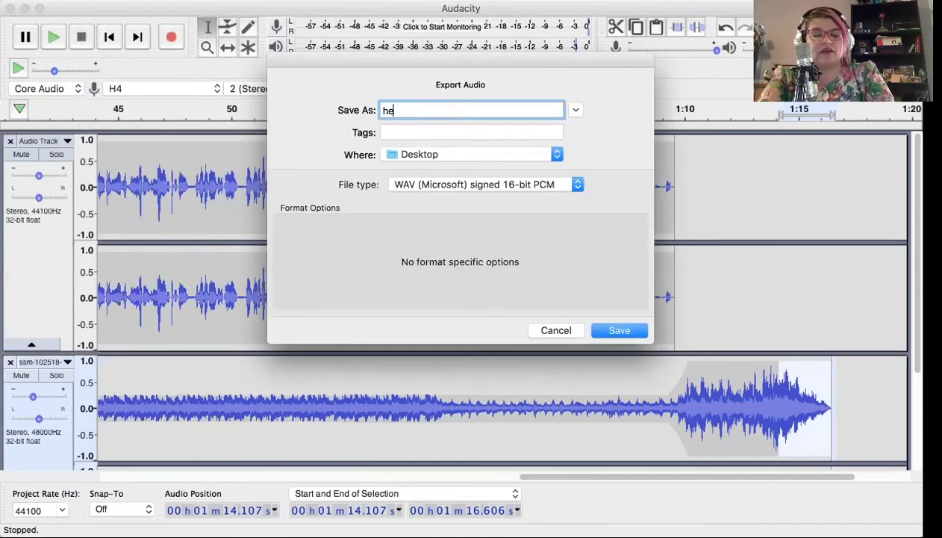
{"action": "type", "text": "atherbreak1"}
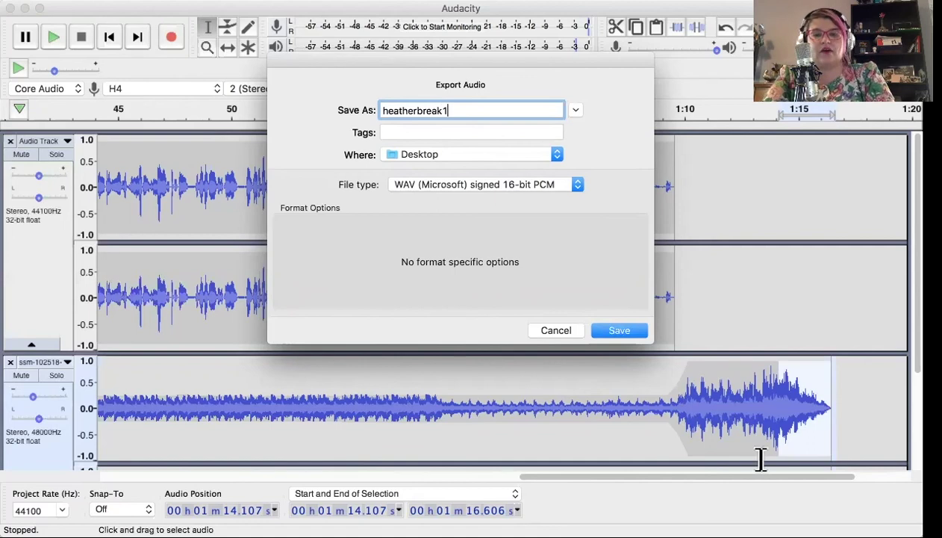
{"action": "left_click", "coordinate": [632, 340]}
{"action": "left_click", "coordinate": [624, 401]}
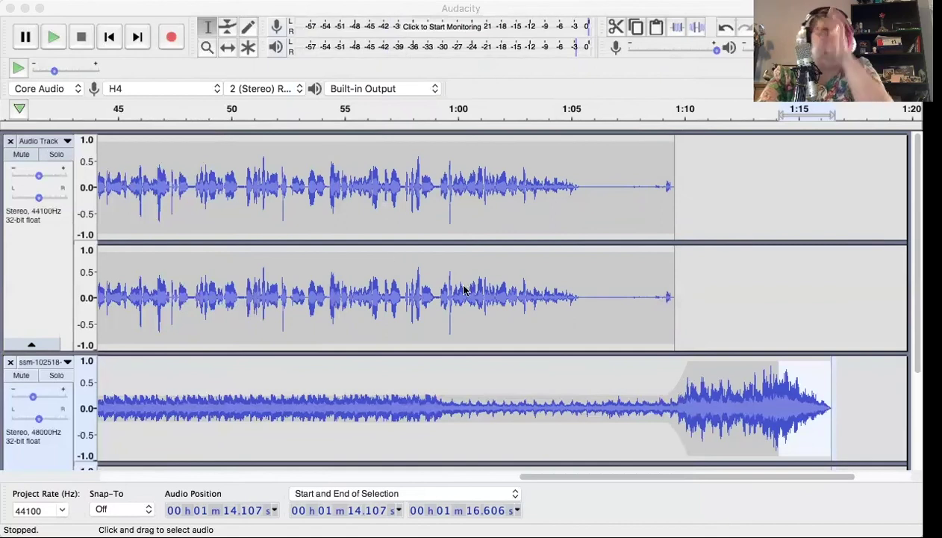
{"action": "left_click", "coordinate": [374, 25]}
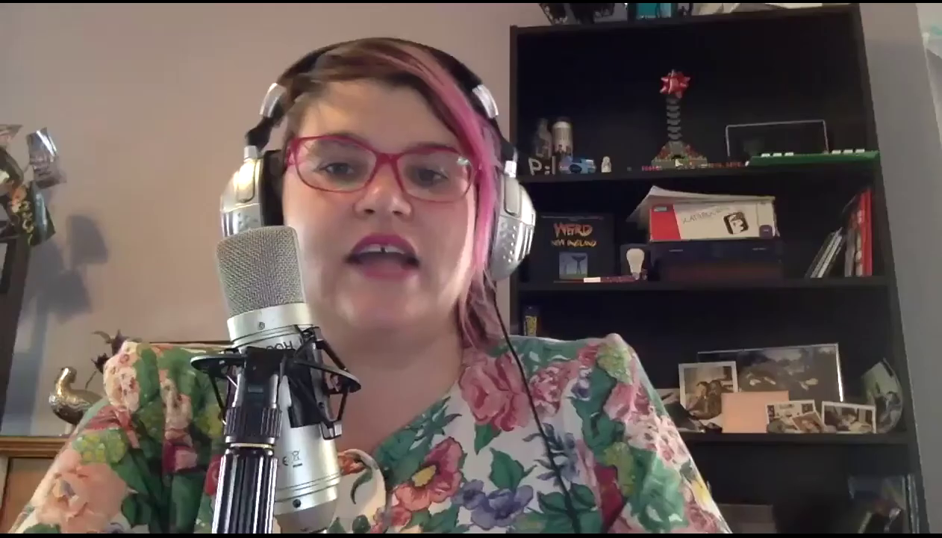